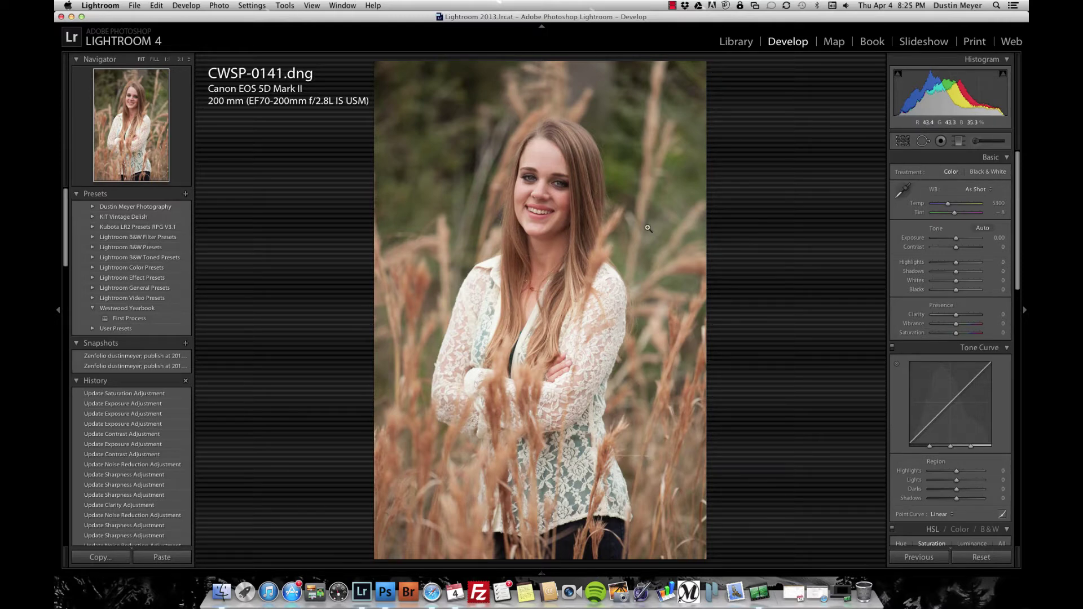
# - Zoom in close on the eyes and set Spot Removal to Clone mode at size 7
pyautogui.click(544, 181)
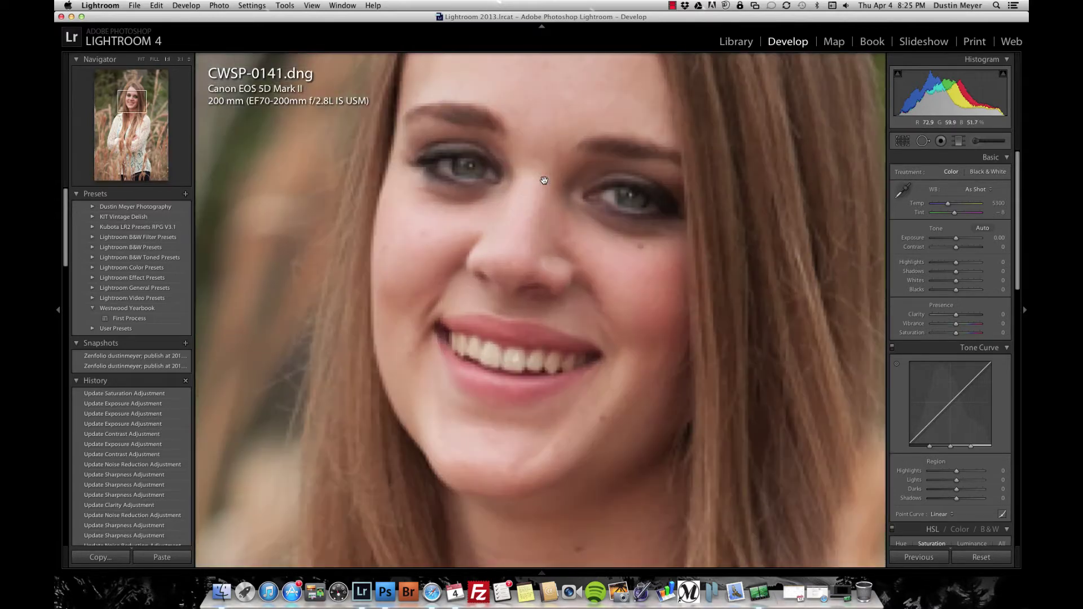
pyautogui.moveTo(546, 176); pyautogui.dragTo(535, 226)
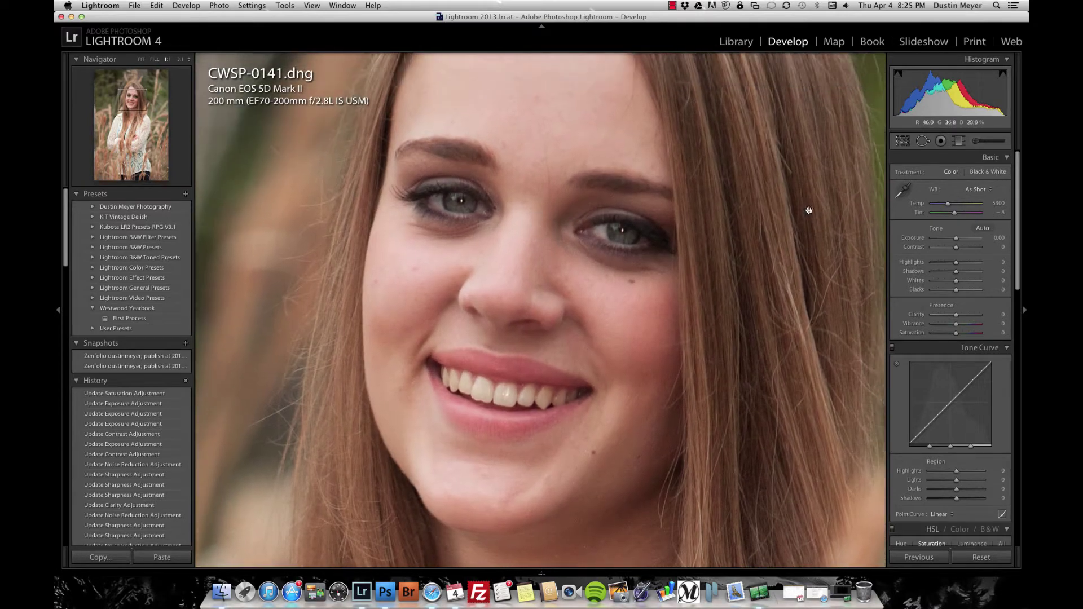
pyautogui.click(922, 142)
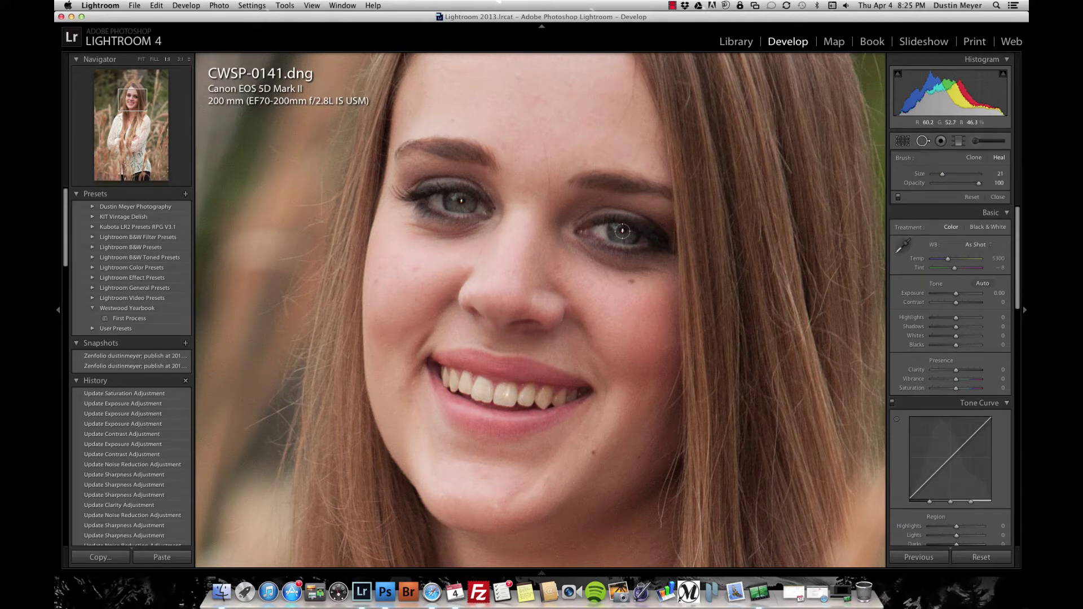
pyautogui.press('super+equal')
pyautogui.press('super+equal')
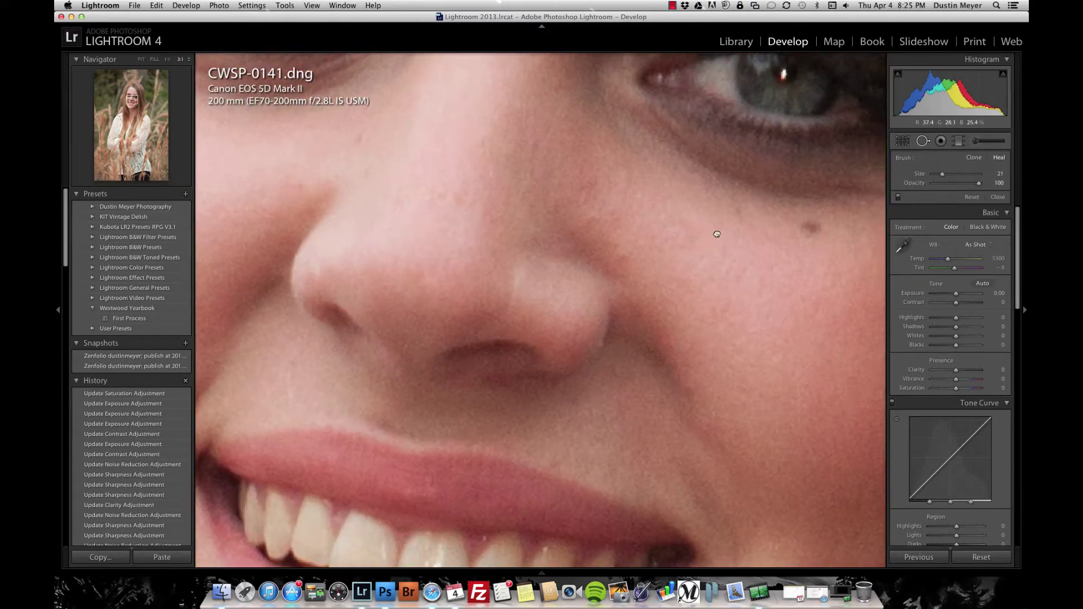
pyautogui.moveTo(716, 233); pyautogui.dragTo(624, 441)
pyautogui.scroll(-3, 691, 285)
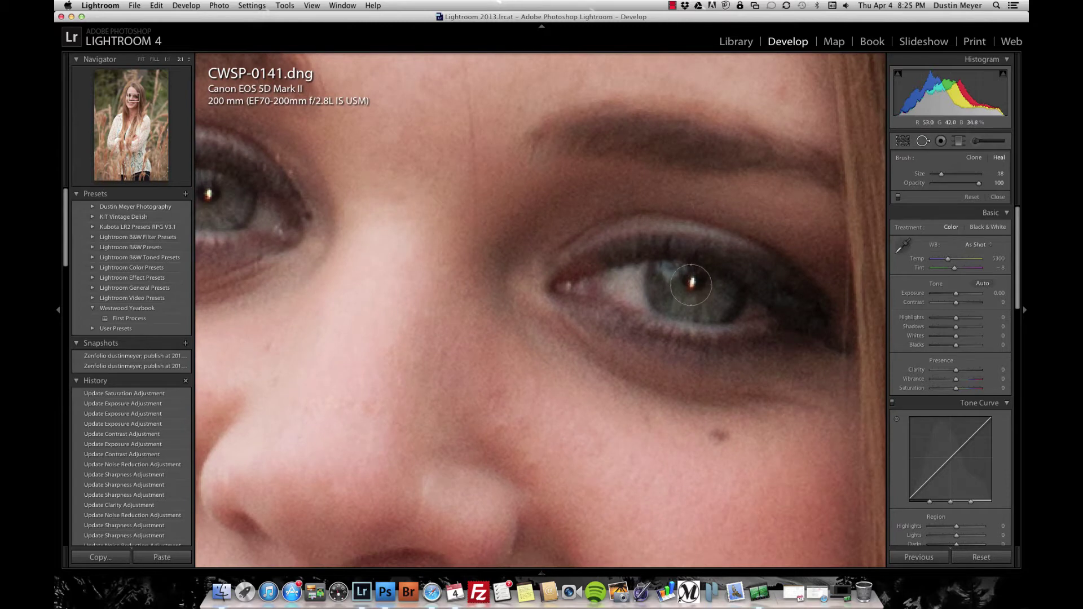
pyautogui.scroll(-6, 691, 284)
pyautogui.scroll(-1, 692, 284)
pyautogui.scroll(-2, 693, 283)
pyautogui.scroll(2, 692, 283)
pyautogui.click(974, 159)
pyautogui.scroll(-1, 692, 283)
# - Clone out the catchlight in each eye, sampling clean iris nearby
pyautogui.click(692, 283)
pyautogui.moveTo(689, 258); pyautogui.dragTo(718, 264)
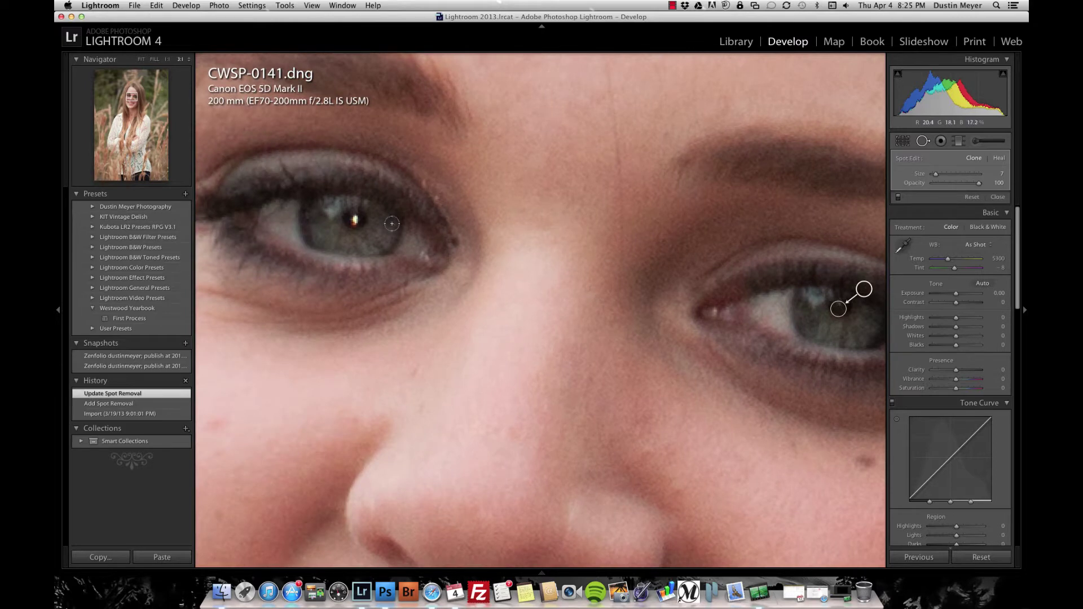
pyautogui.click(354, 219)
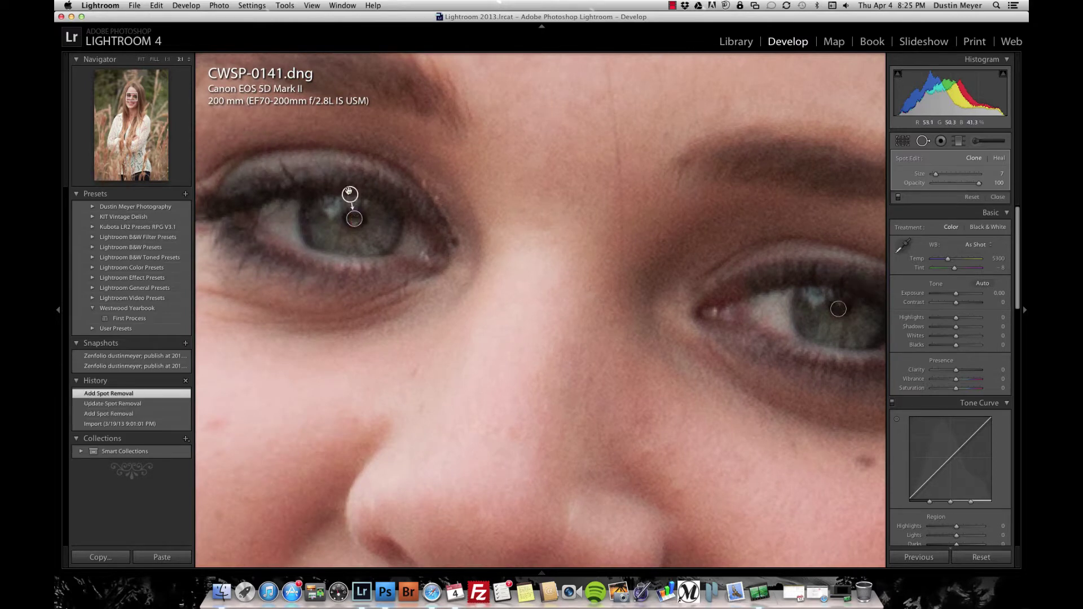
pyautogui.moveTo(350, 193); pyautogui.dragTo(247, 200)
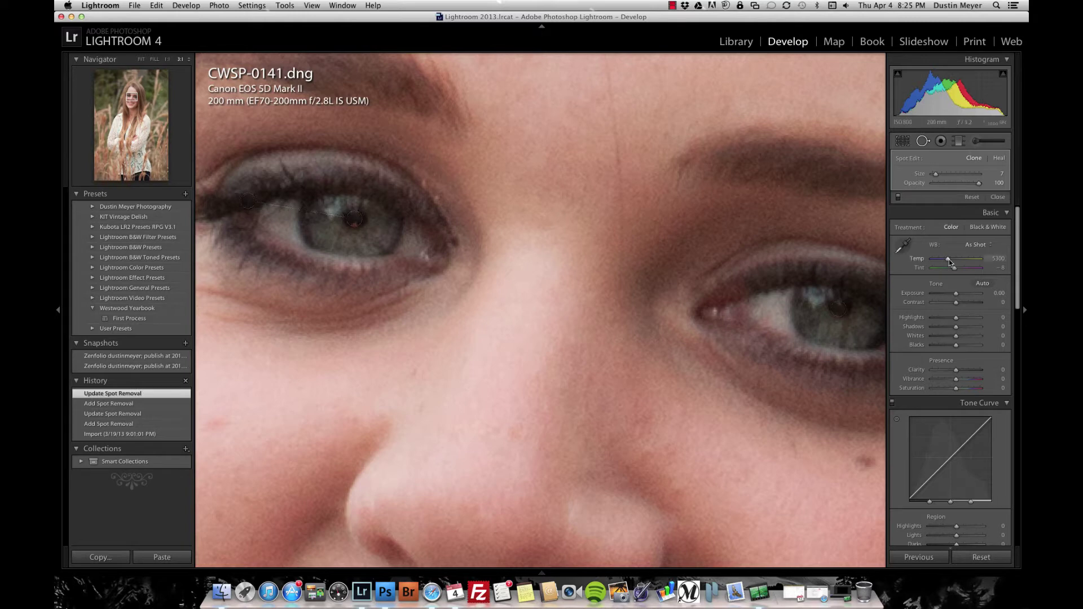
# - Close Spot Removal and view the girl's face at 1:1
pyautogui.click(923, 142)
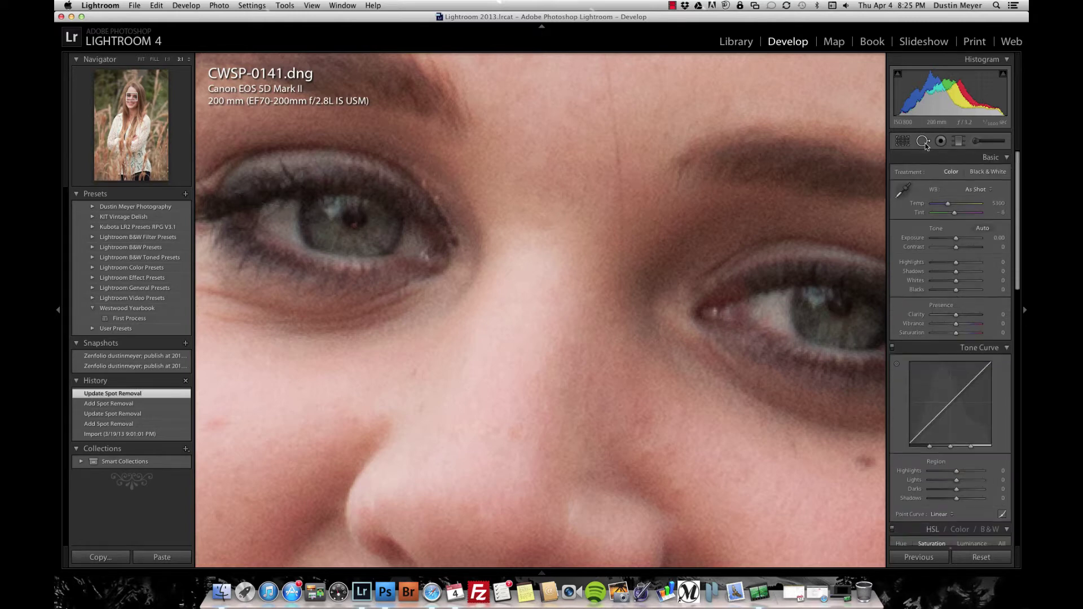
pyautogui.click(738, 151)
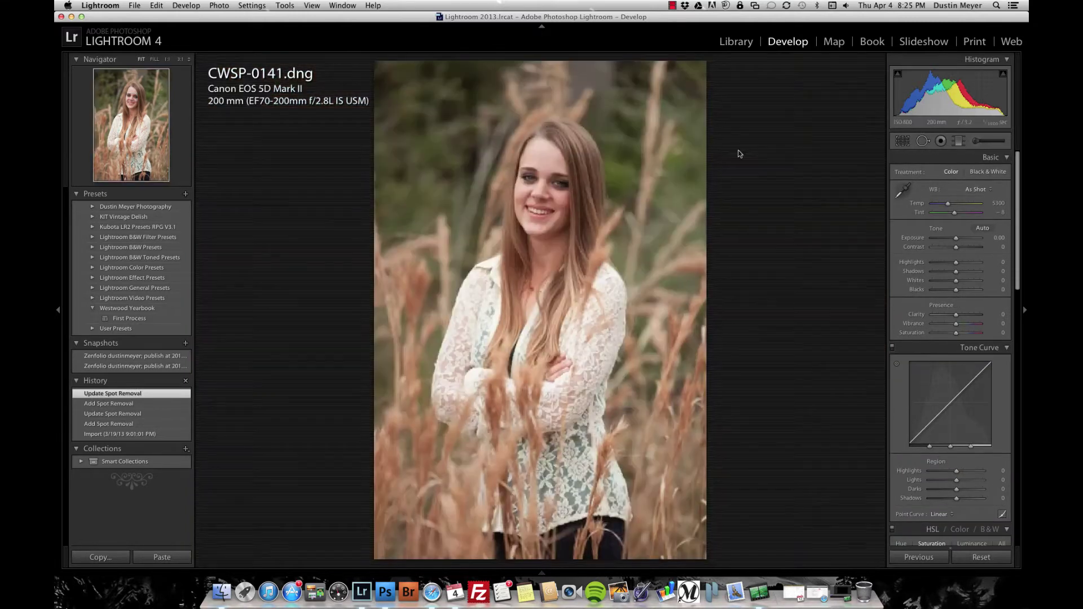
pyautogui.click(552, 161)
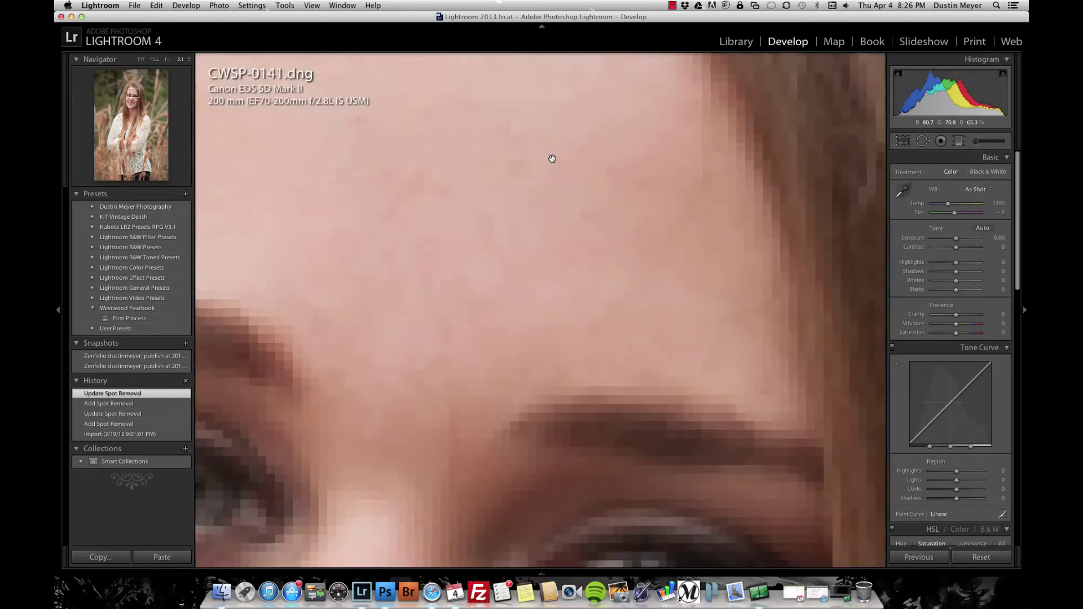
pyautogui.click(167, 59)
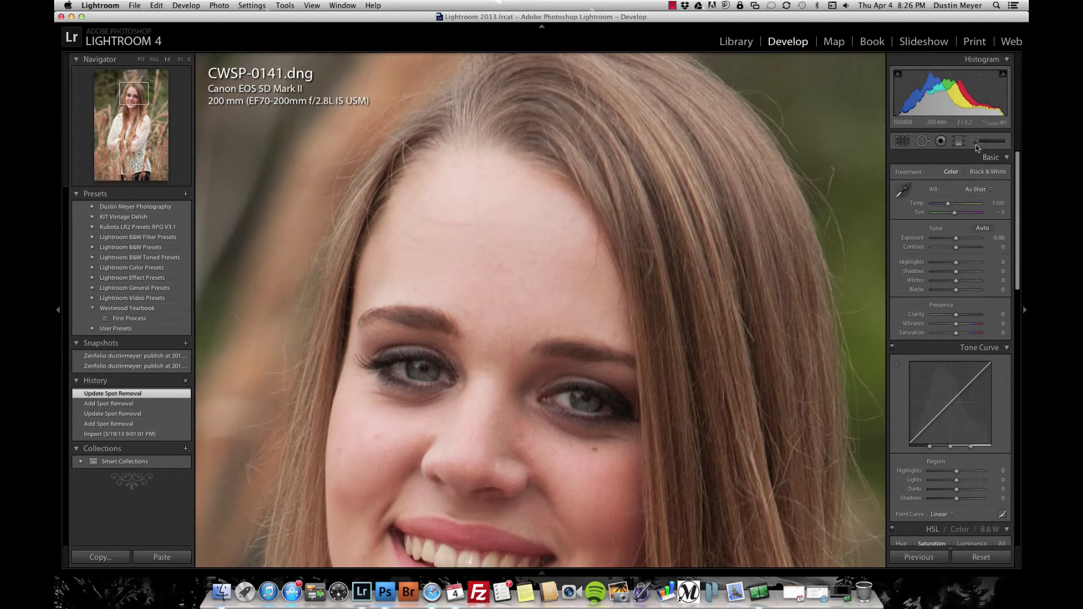
# - Set the adjustment brush to Soften Skin at Amount 100 with Auto Mask off
pyautogui.click(976, 142)
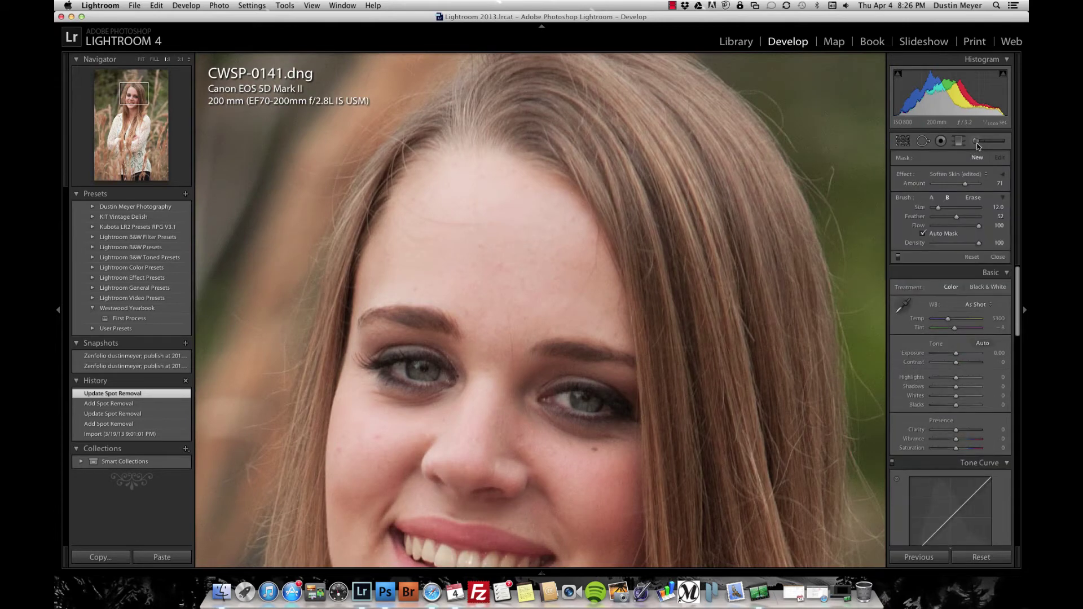
pyautogui.click(971, 176)
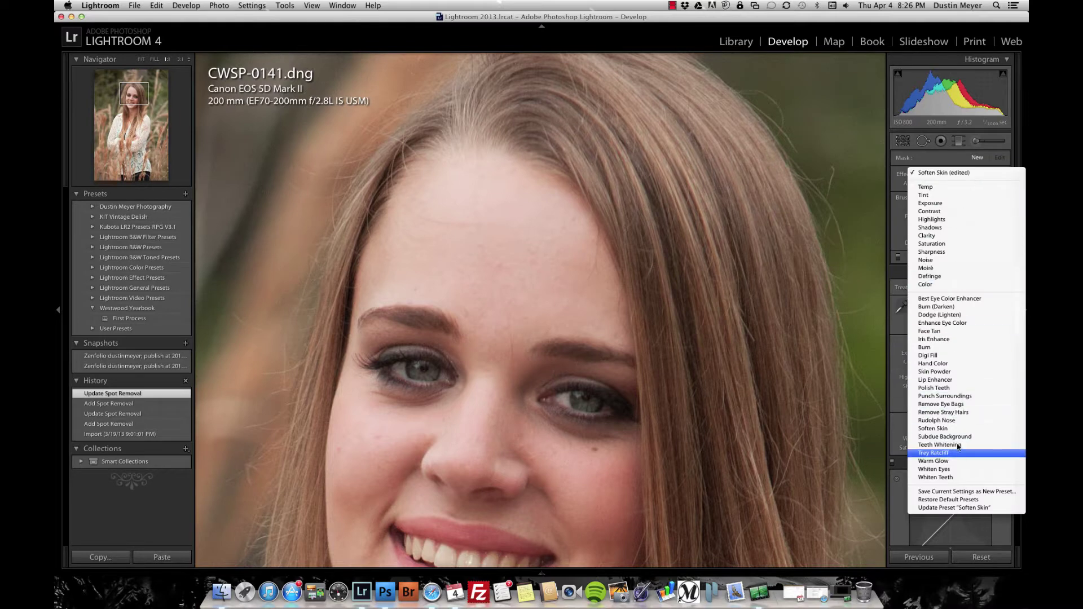
pyautogui.click(928, 430)
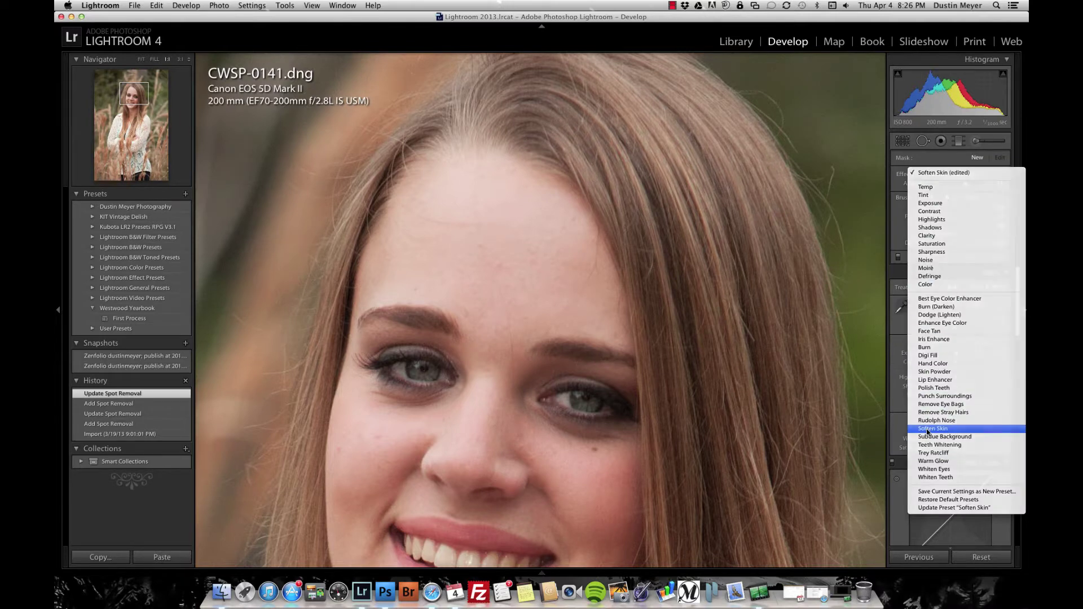
pyautogui.click(1002, 176)
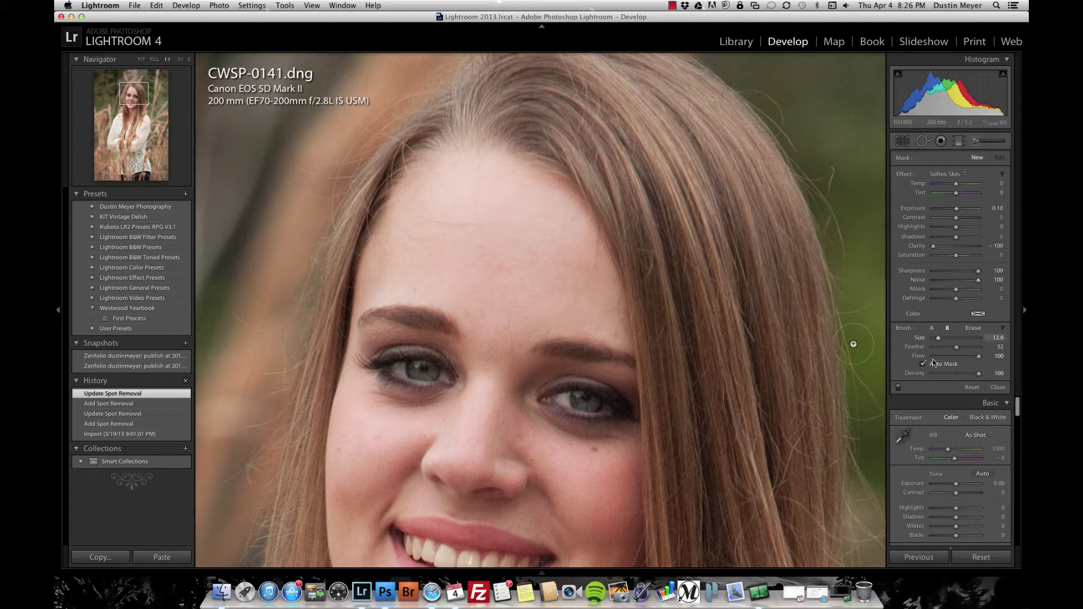
pyautogui.click(1003, 175)
pyautogui.click(1003, 175)
pyautogui.click(923, 233)
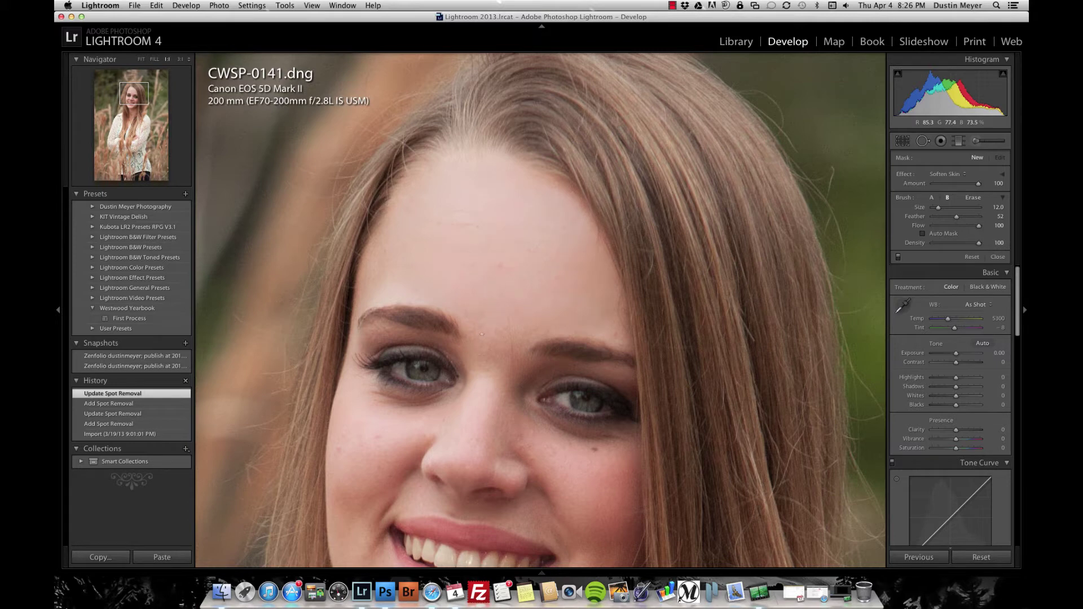
# - Paint Soften Skin over the face and both cheeks, then shrink the brush
pyautogui.moveTo(482, 334); pyautogui.dragTo(490, 371)
pyautogui.click(502, 370)
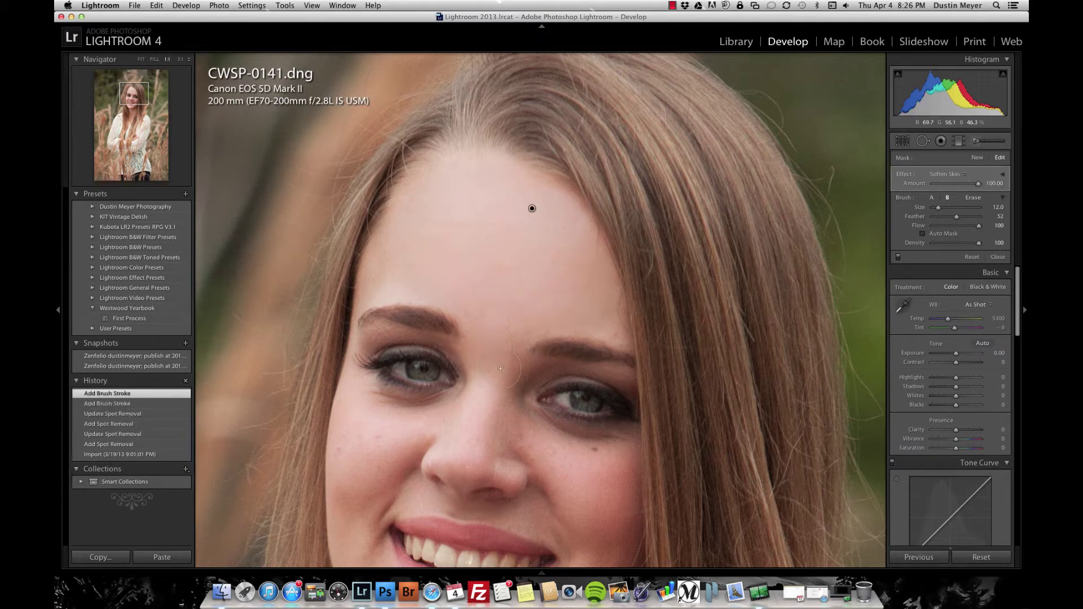
pyautogui.click(503, 436)
pyautogui.press('space')
pyautogui.moveTo(504, 431)
pyautogui.mouseDown()
pyautogui.moveTo(501, 387)
pyautogui.moveTo(528, 307)
pyautogui.mouseUp()
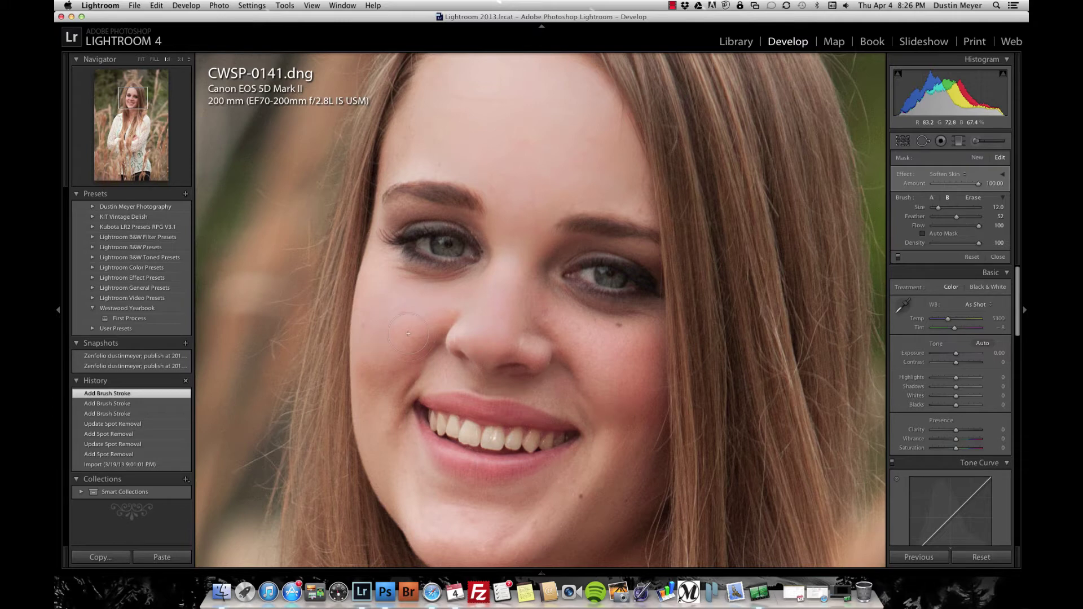
pyautogui.moveTo(408, 334); pyautogui.dragTo(398, 361)
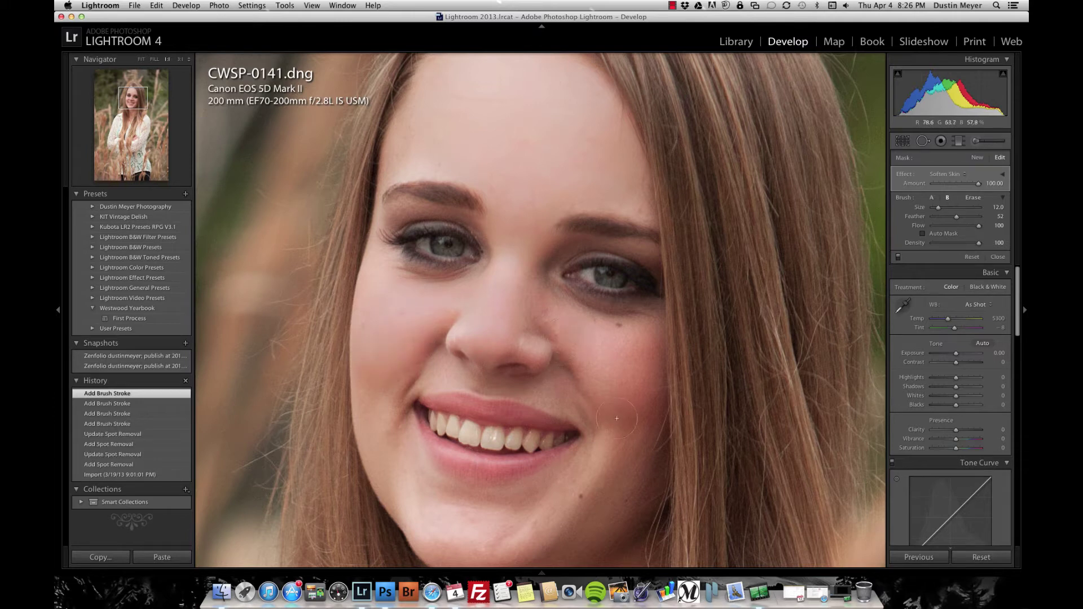
pyautogui.moveTo(617, 419)
pyautogui.mouseDown()
pyautogui.moveTo(631, 344)
pyautogui.moveTo(649, 378)
pyautogui.mouseUp()
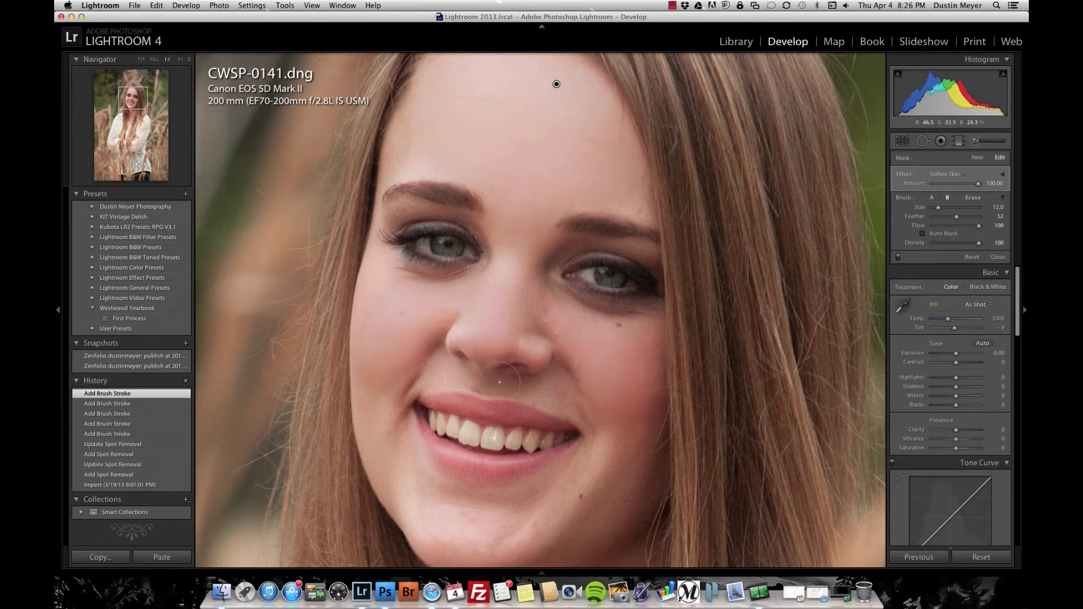
pyautogui.press('[')
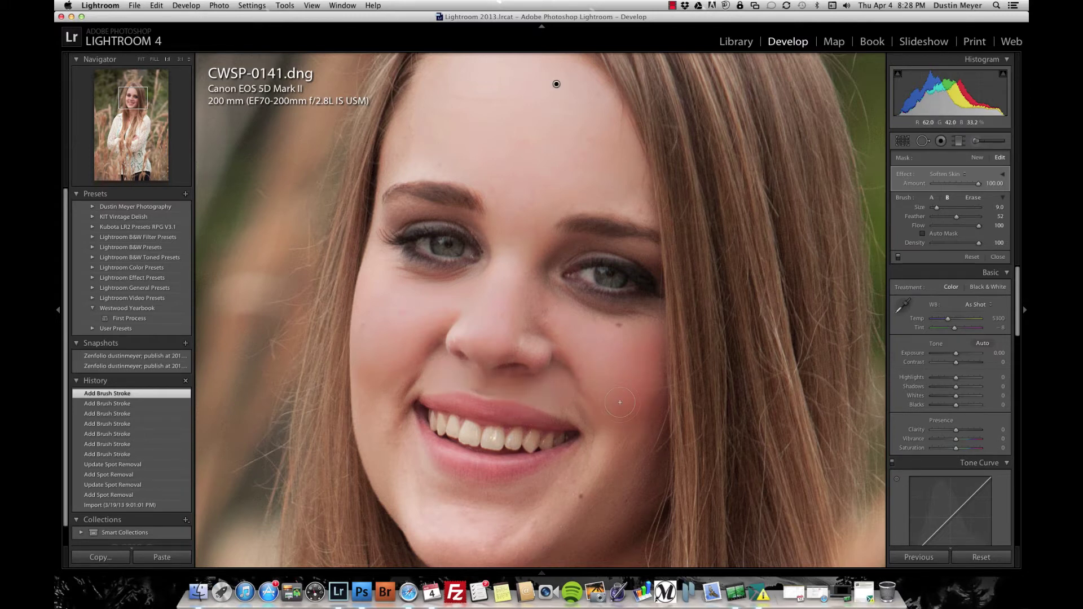
# - Soften the chin, jaw and remaining face skin with smaller strokes, undoing one stray stroke
pyautogui.click(672, 5)
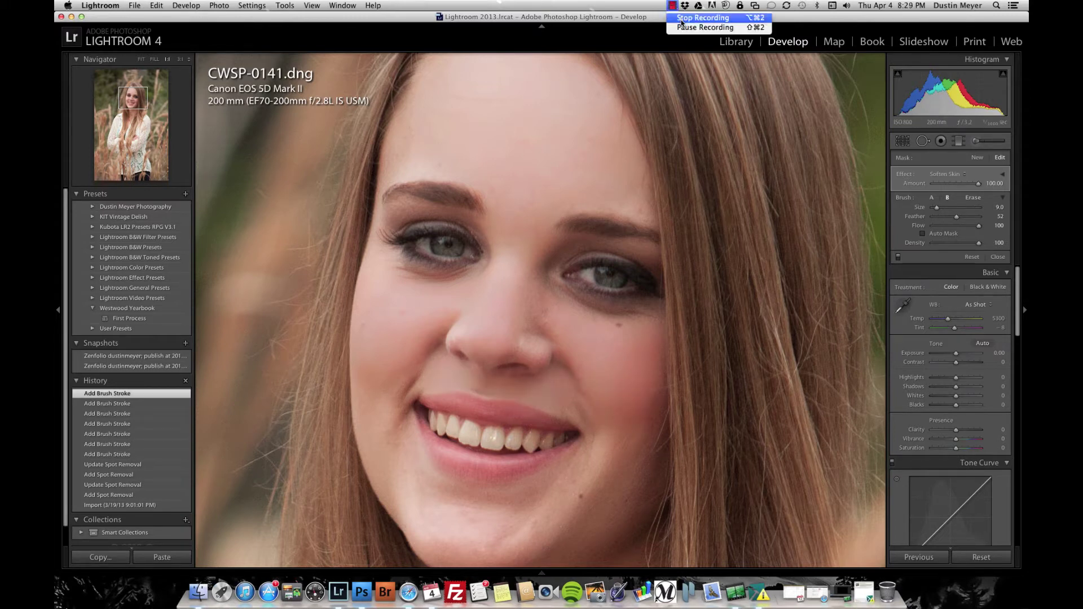
pyautogui.click(680, 28)
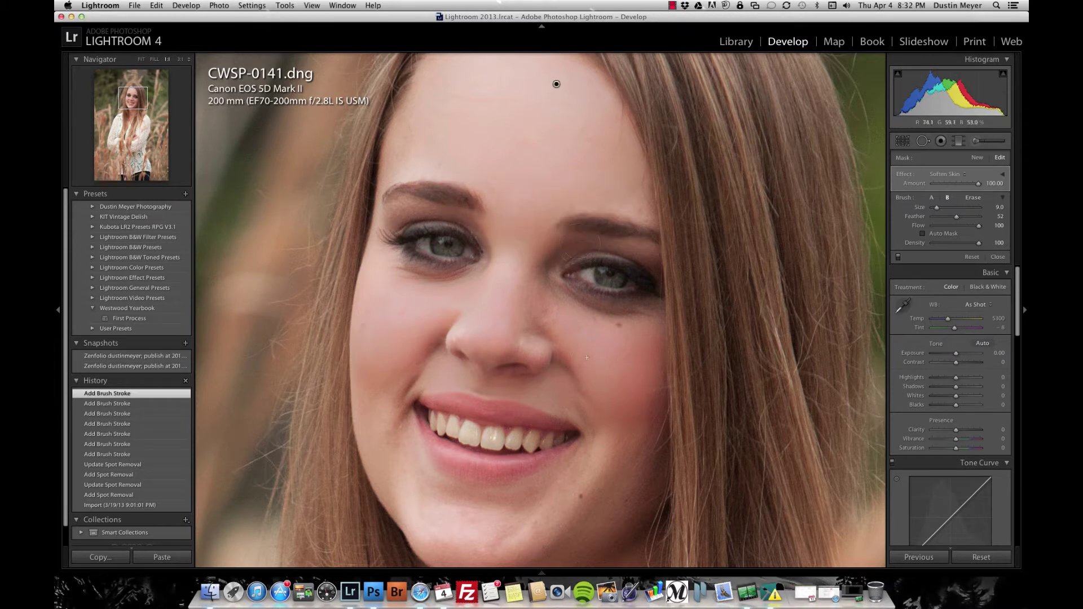
pyautogui.scroll(4, 626, 456)
pyautogui.moveTo(542, 521)
pyautogui.mouseDown()
pyautogui.moveTo(589, 523)
pyautogui.moveTo(626, 485)
pyautogui.moveTo(524, 516)
pyautogui.mouseUp()
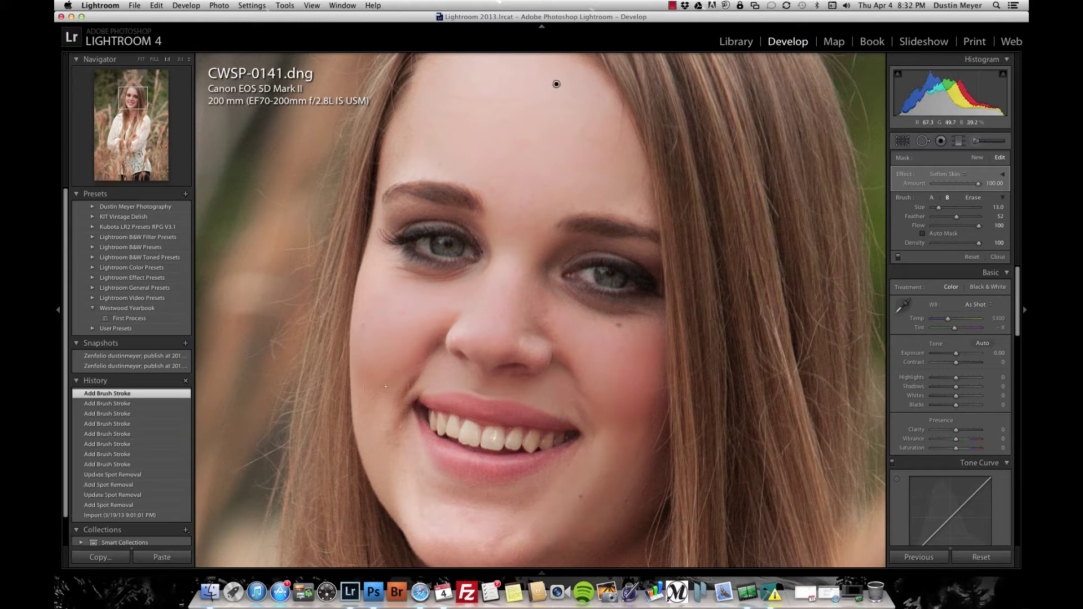
pyautogui.moveTo(380, 391); pyautogui.dragTo(386, 458)
pyautogui.moveTo(454, 507)
pyautogui.mouseDown()
pyautogui.moveTo(514, 508)
pyautogui.moveTo(483, 518)
pyautogui.mouseUp()
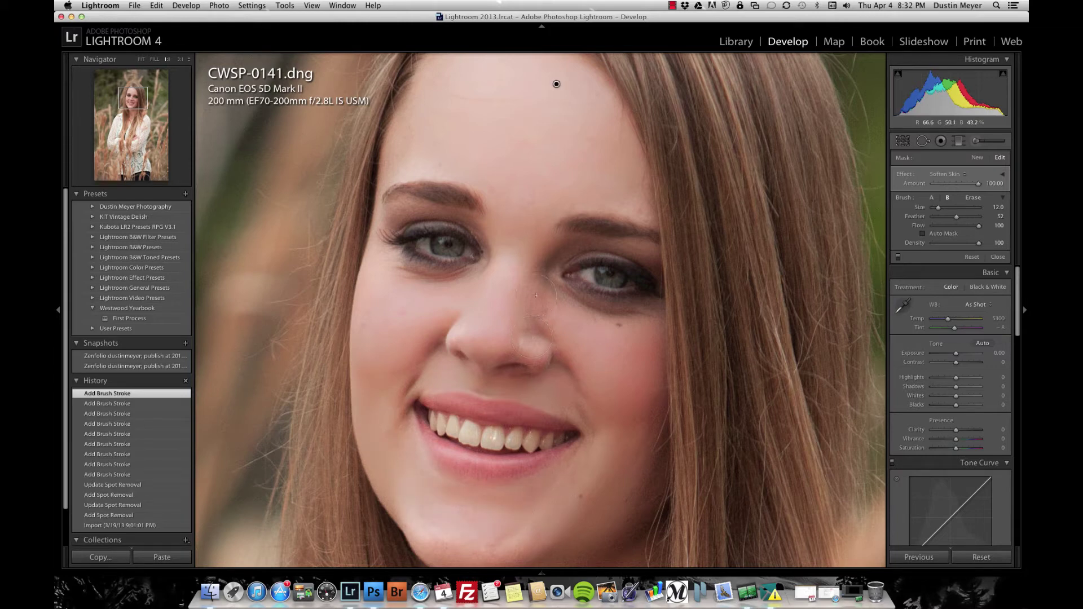
pyautogui.scroll(-5, 512, 295)
pyautogui.moveTo(473, 262); pyautogui.dragTo(454, 273)
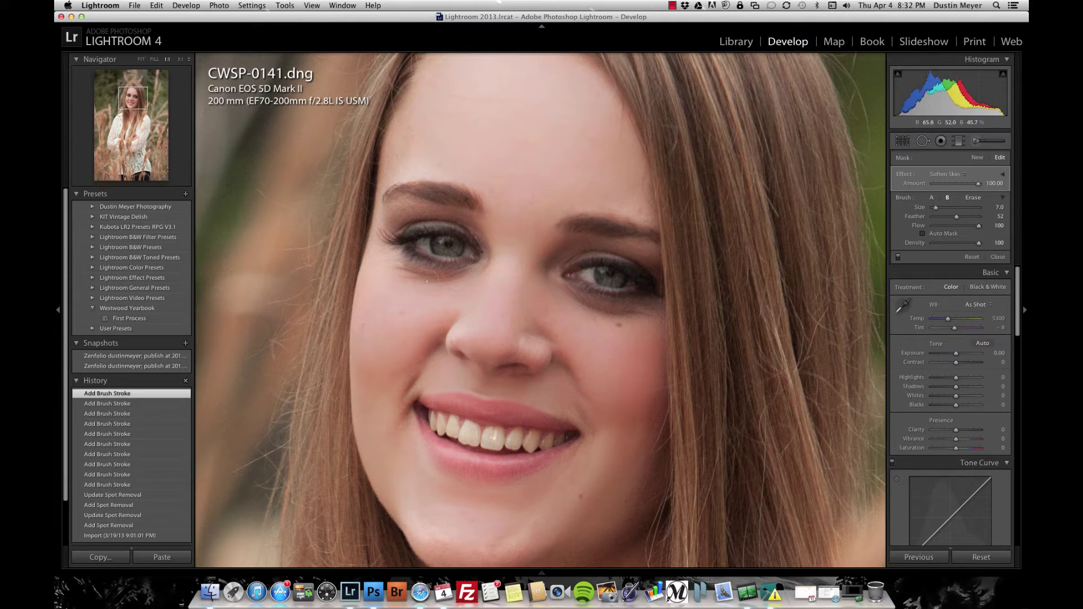
pyautogui.moveTo(521, 318); pyautogui.dragTo(588, 321)
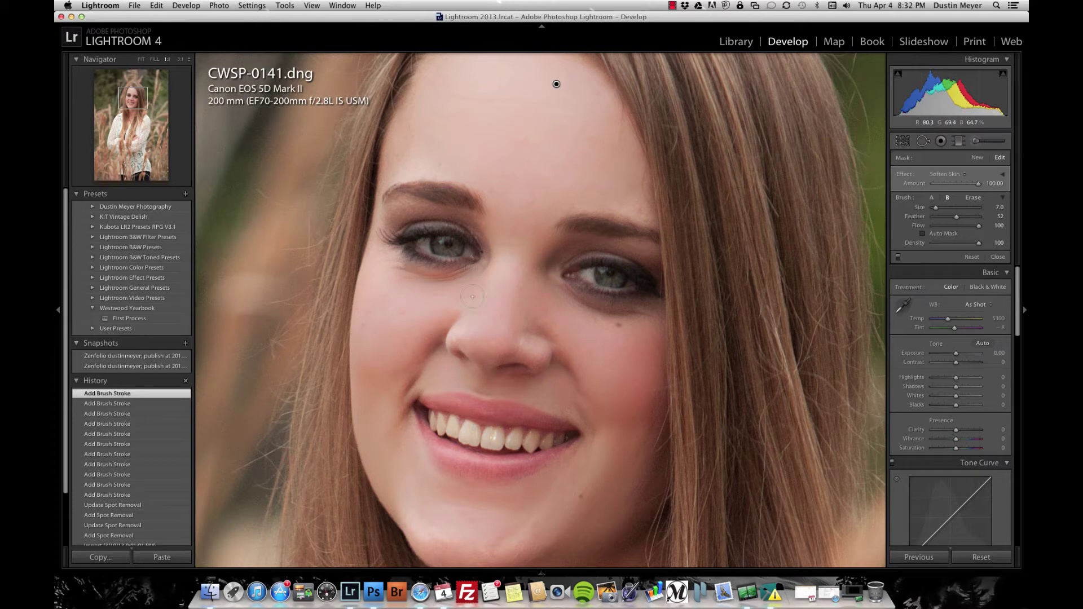
pyautogui.press('super+z')
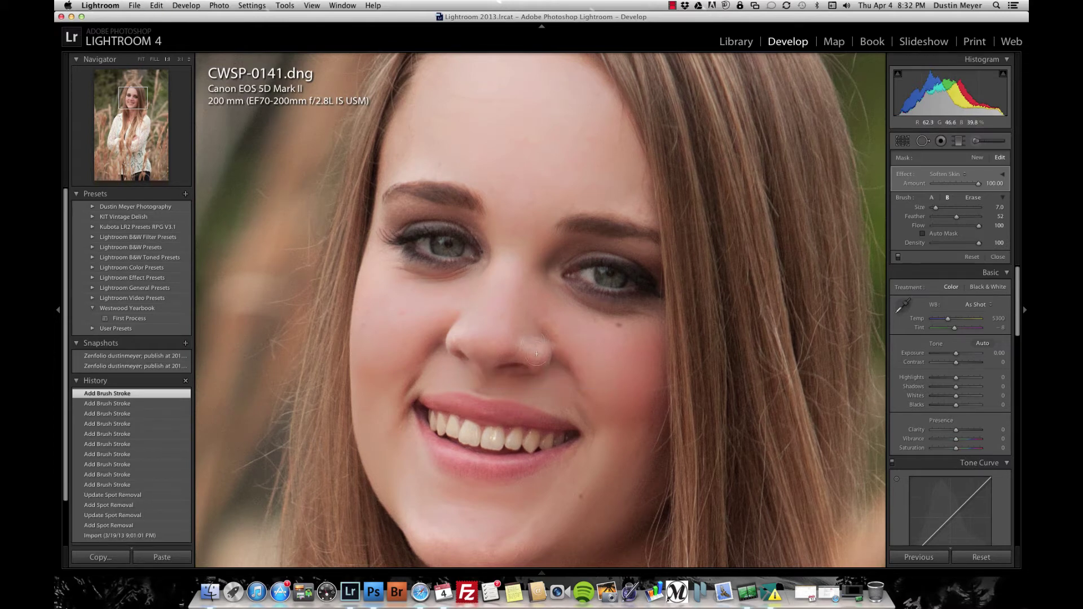
pyautogui.click(569, 345)
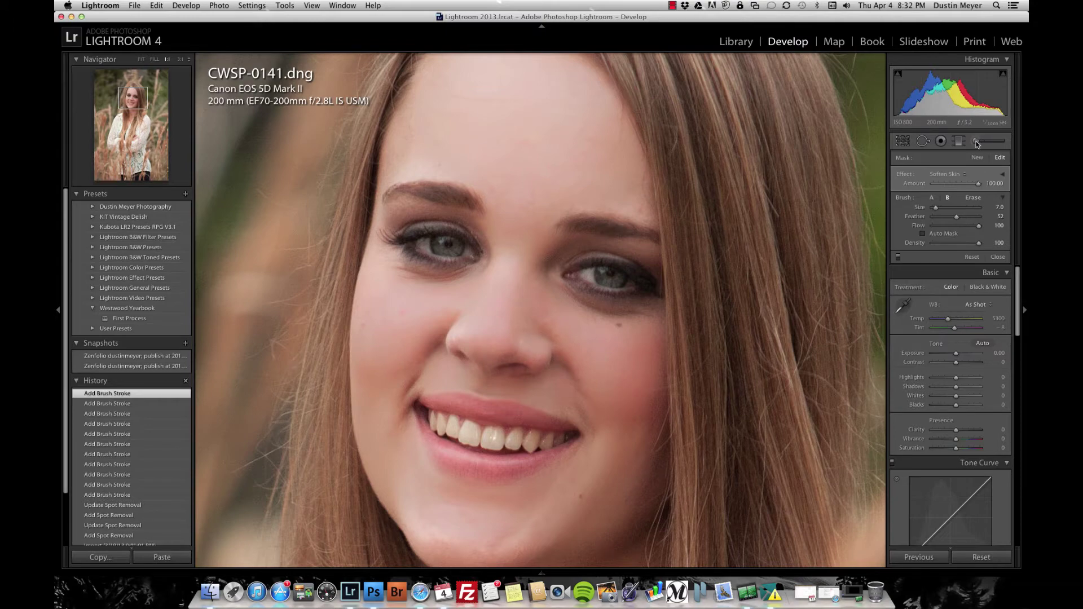
# - Start a new brush adjustment using the Whiten Eyes effect with Auto Mask on
pyautogui.click(976, 143)
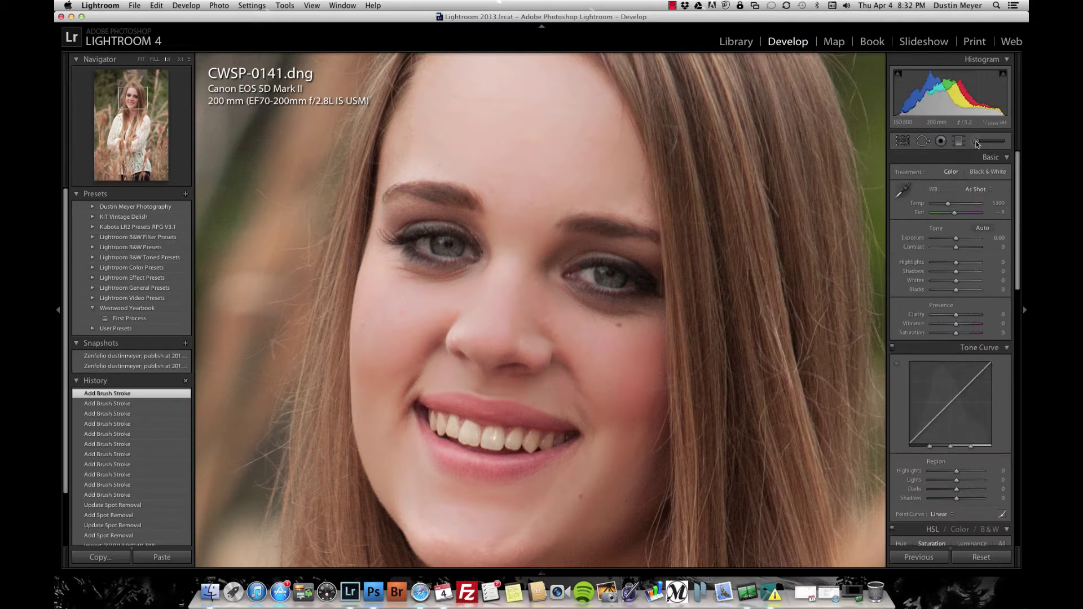
pyautogui.press('z')
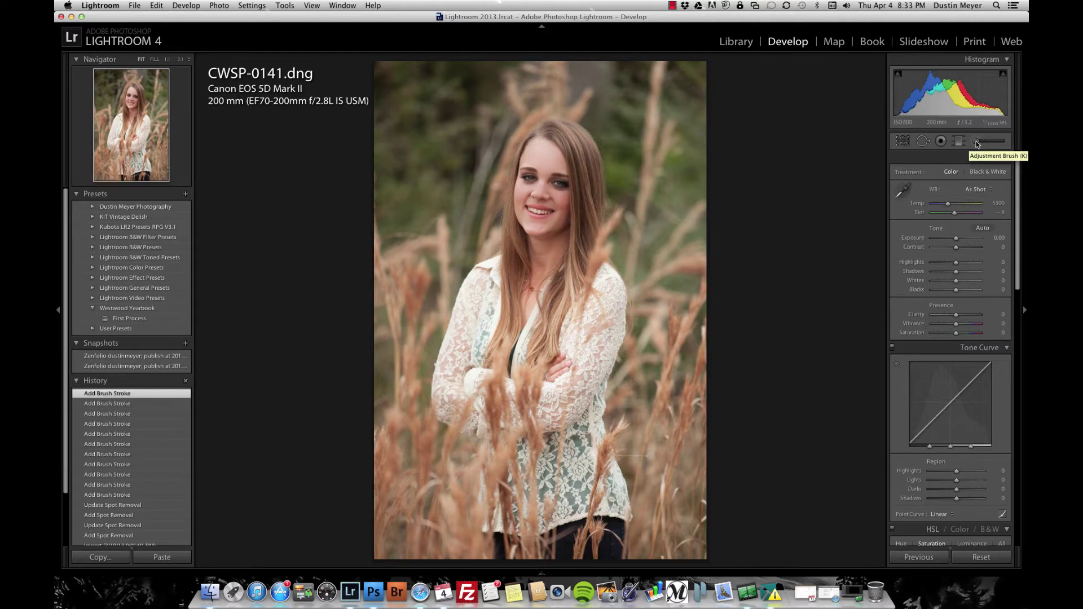
pyautogui.click(975, 141)
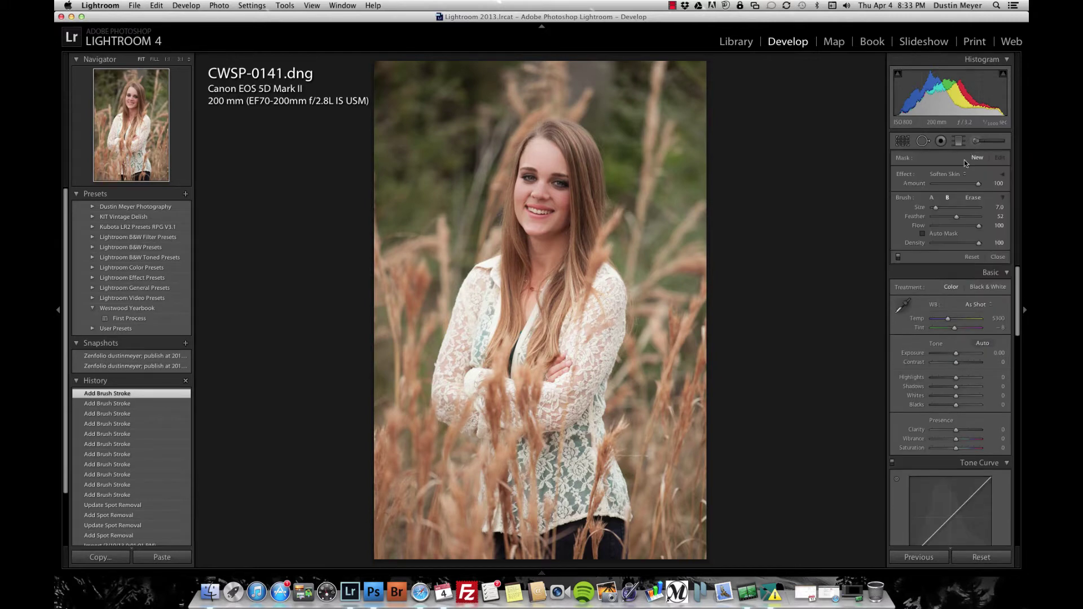
pyautogui.click(957, 176)
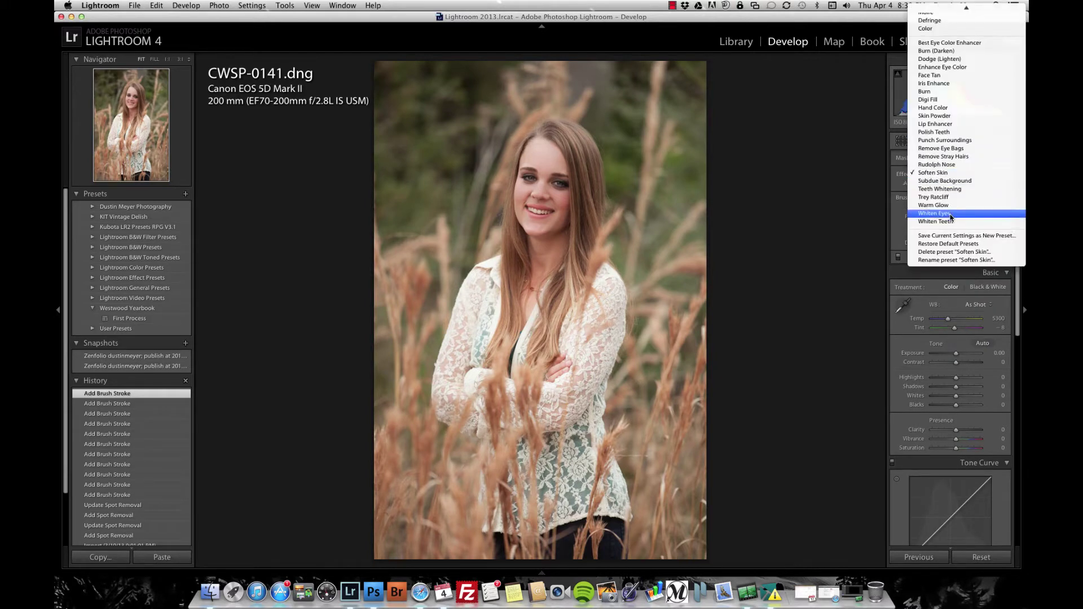
pyautogui.click(963, 215)
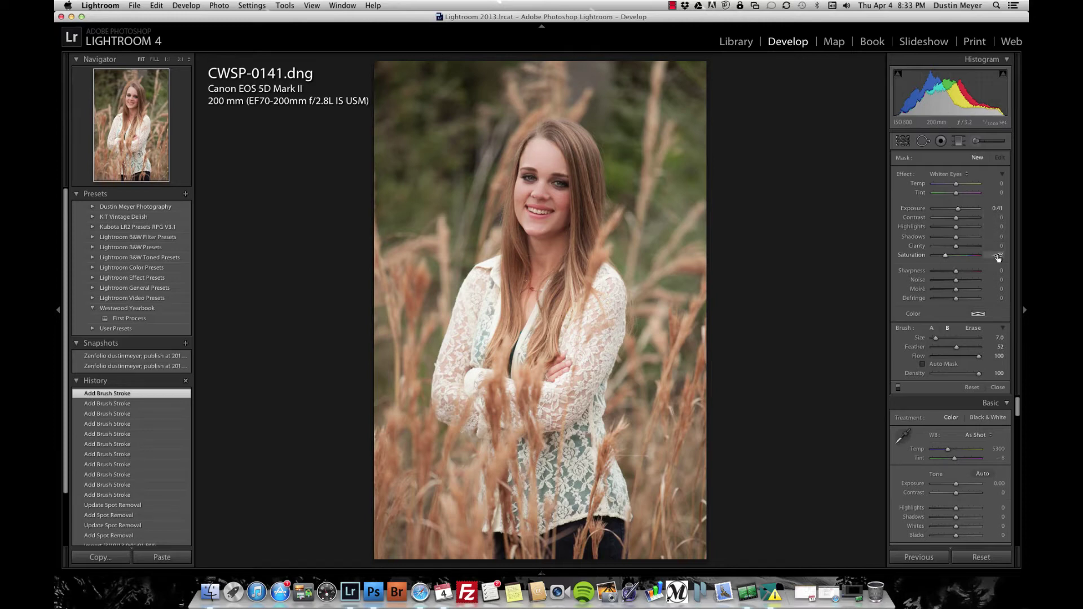
pyautogui.click(1003, 175)
pyautogui.click(921, 234)
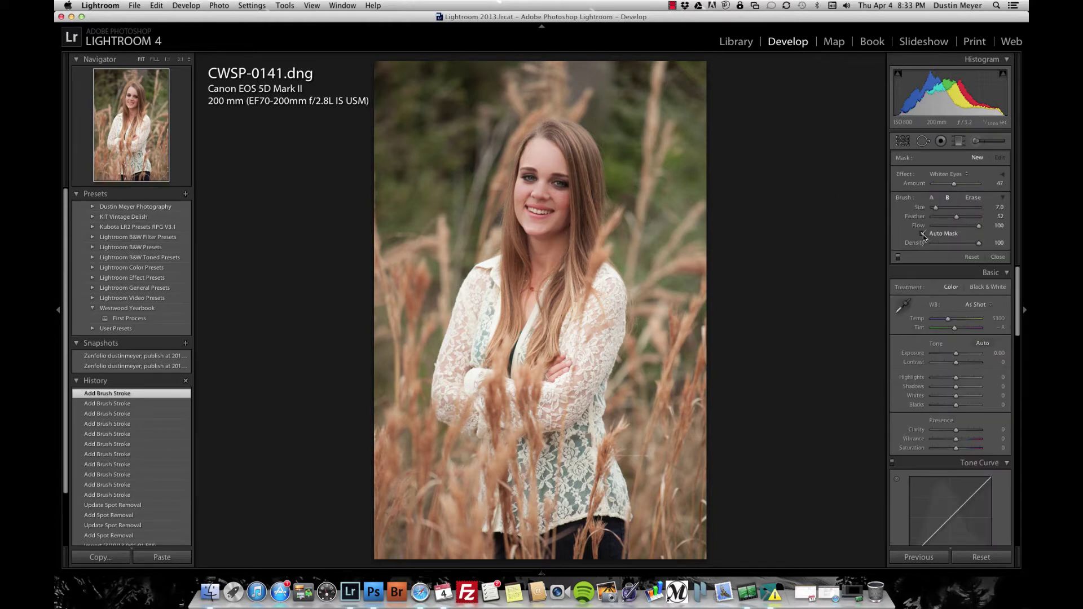
# - Paint the whites of both eyes and set the whitening Amount to 55
pyautogui.press('z')
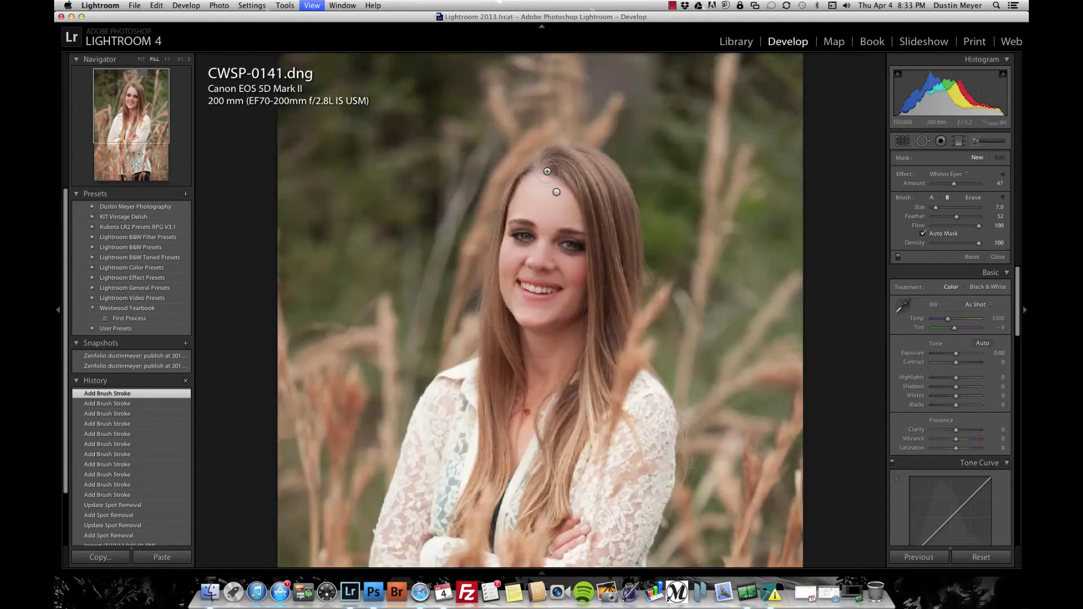
pyautogui.scroll(3, 668, 198)
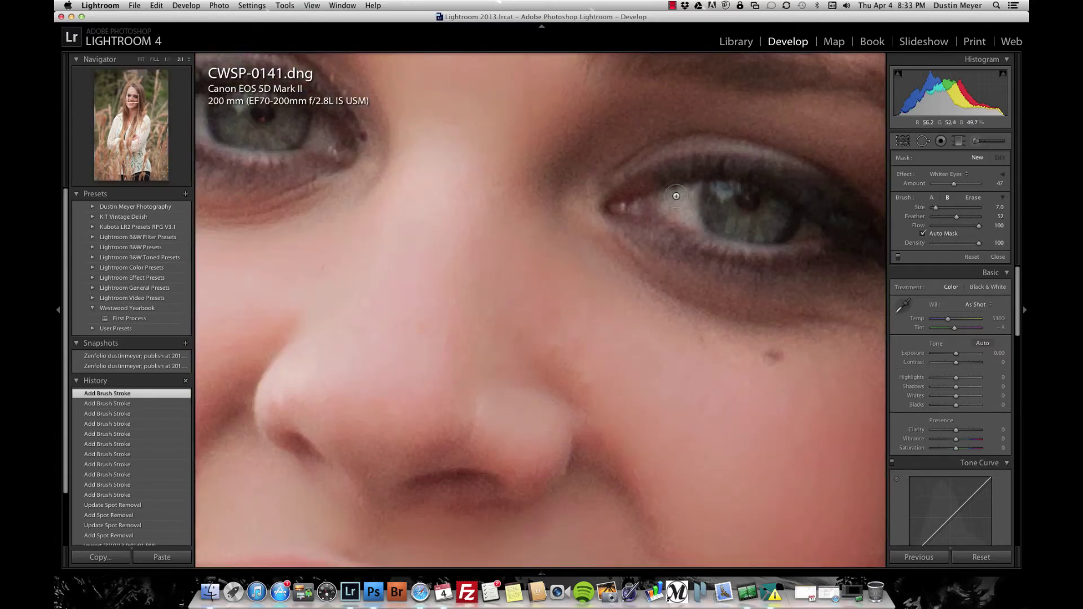
pyautogui.moveTo(683, 203); pyautogui.dragTo(679, 207)
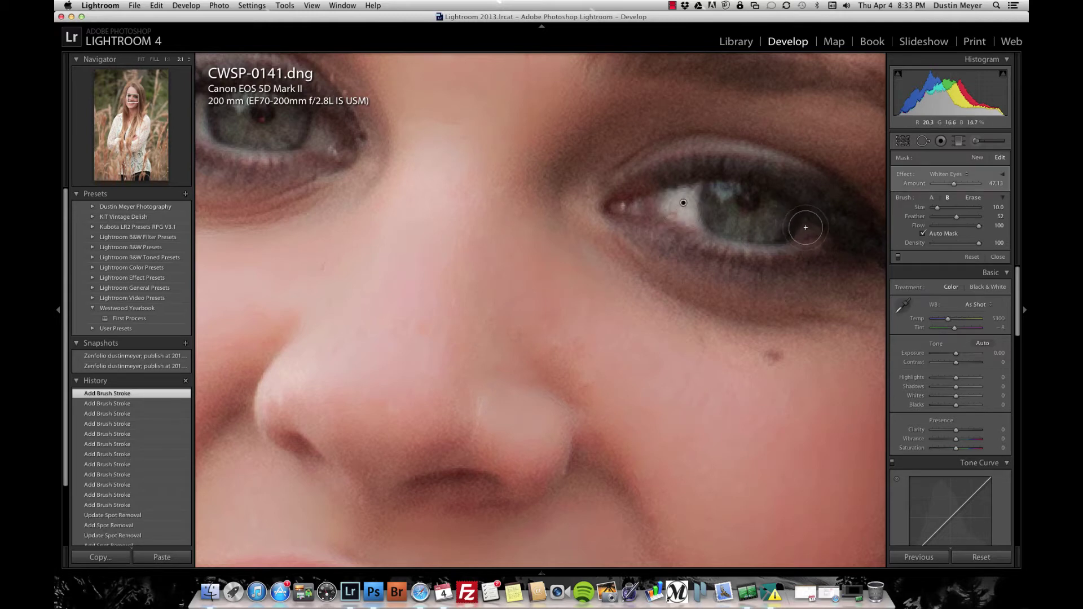
pyautogui.moveTo(345, 120); pyautogui.dragTo(320, 137)
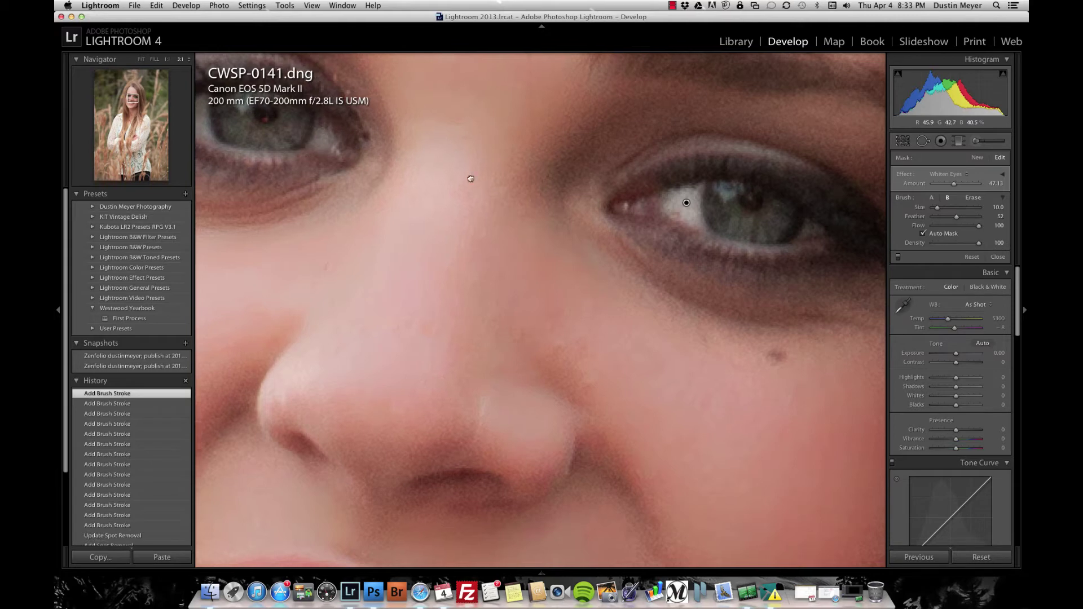
pyautogui.moveTo(507, 186); pyautogui.dragTo(517, 187)
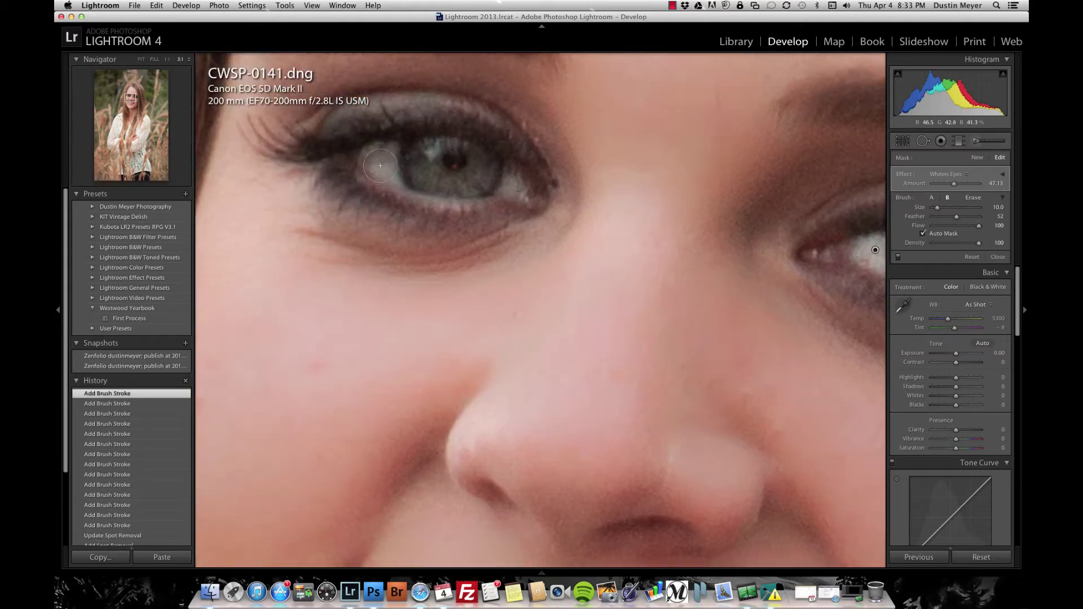
pyautogui.moveTo(379, 154); pyautogui.dragTo(382, 159)
pyautogui.press('super+minus')
pyautogui.press('super+minus')
pyautogui.press('super+minus')
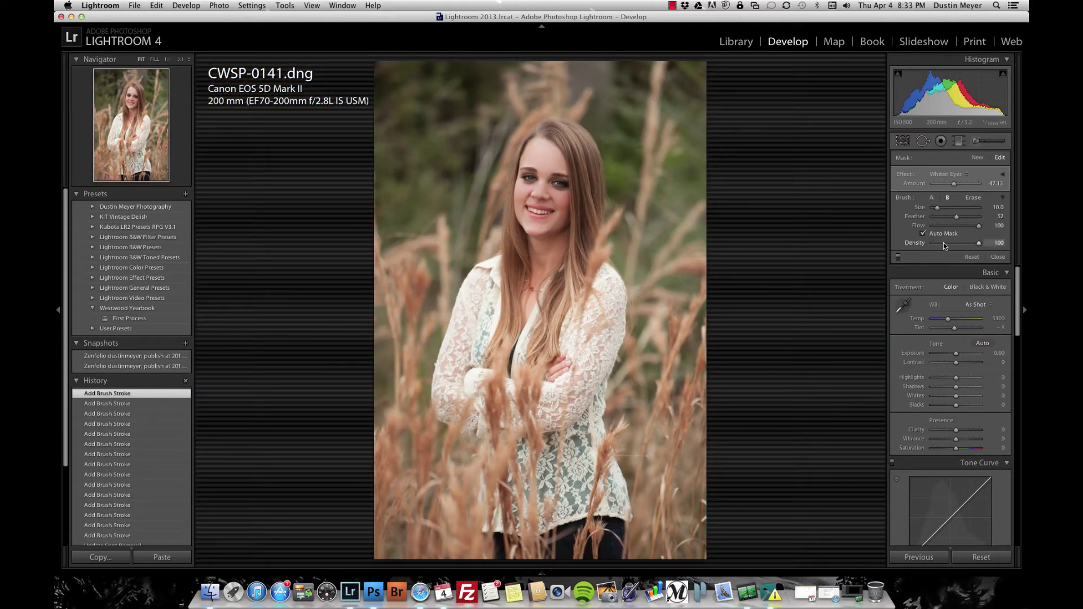
pyautogui.moveTo(954, 184); pyautogui.dragTo(963, 185)
pyautogui.moveTo(964, 187); pyautogui.dragTo(958, 186)
# - Zoom in on the mouth and start a new brush adjustment with the Whiten Teeth effect
pyautogui.click(980, 142)
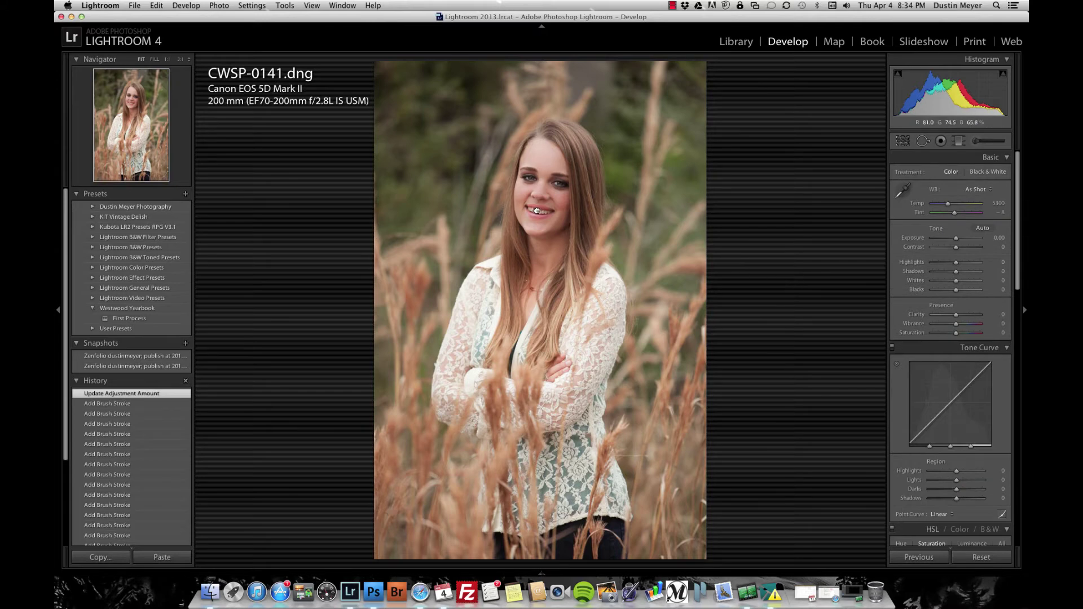
pyautogui.click(537, 210)
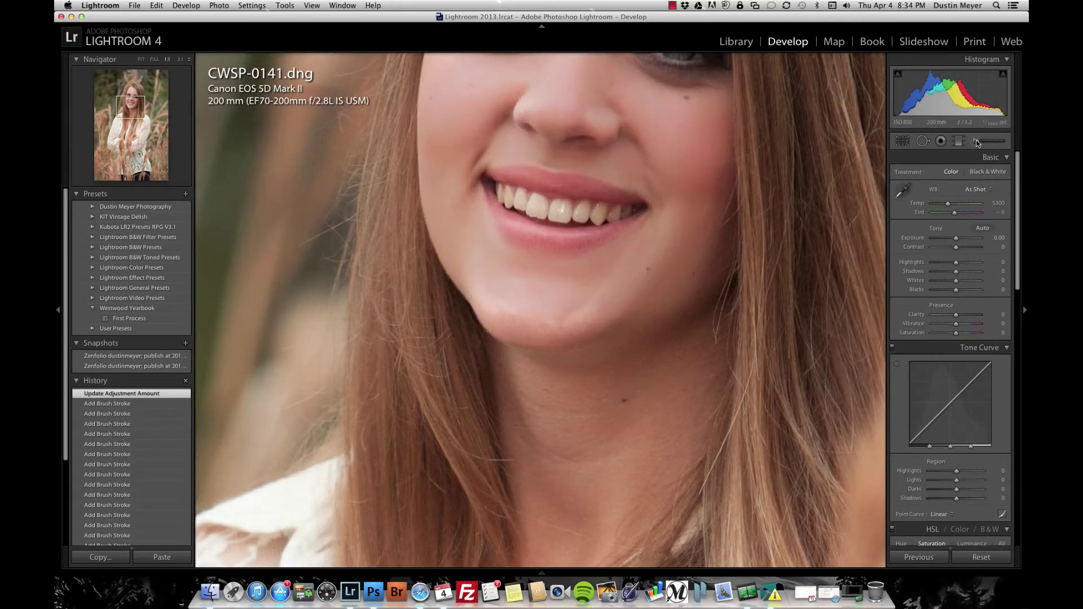
pyautogui.click(977, 142)
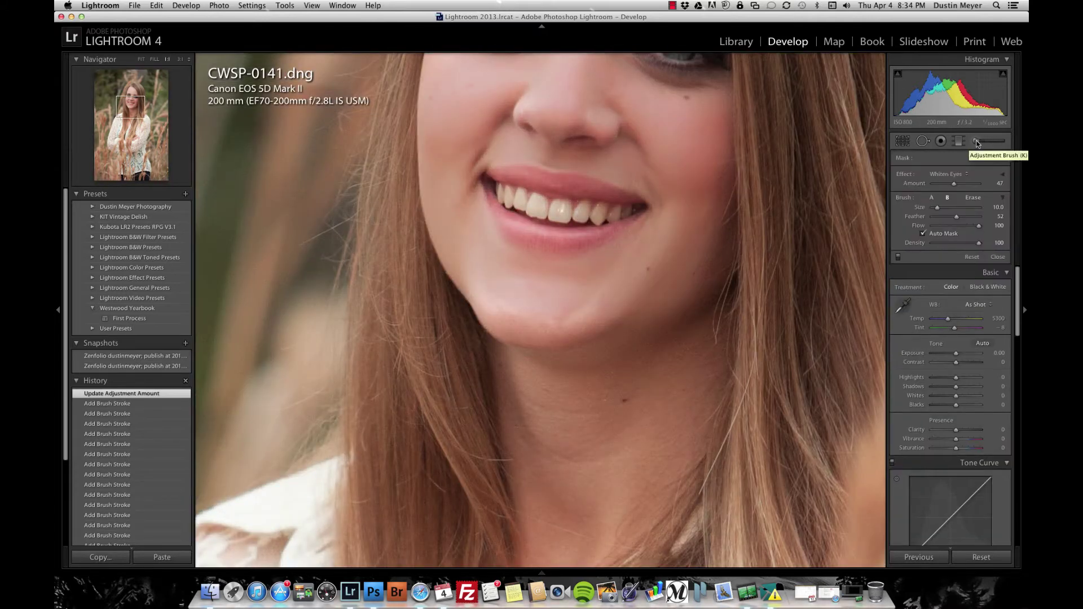
pyautogui.click(962, 179)
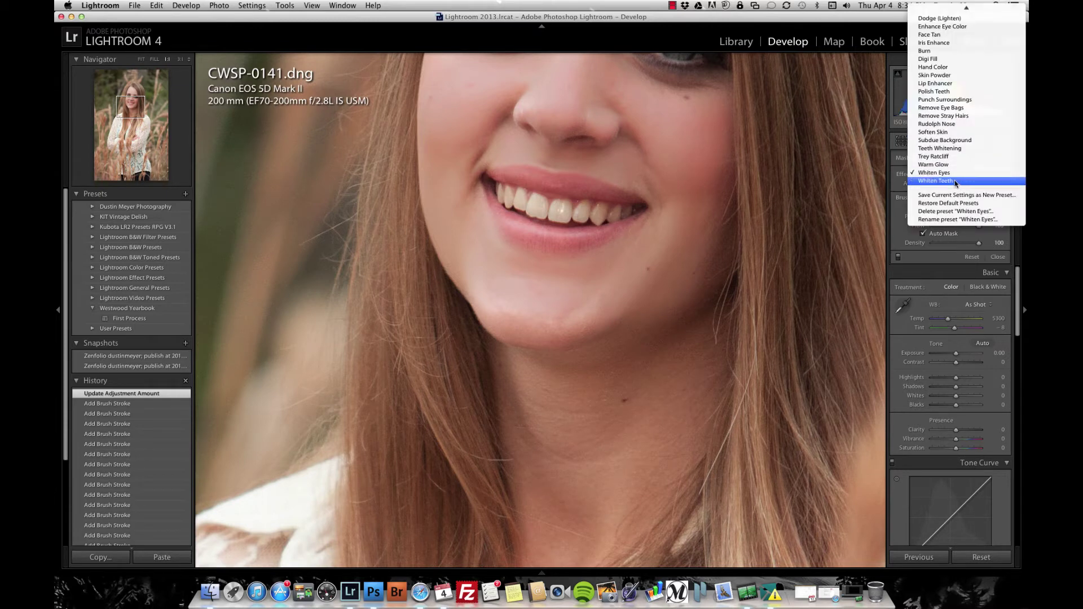
pyautogui.click(960, 182)
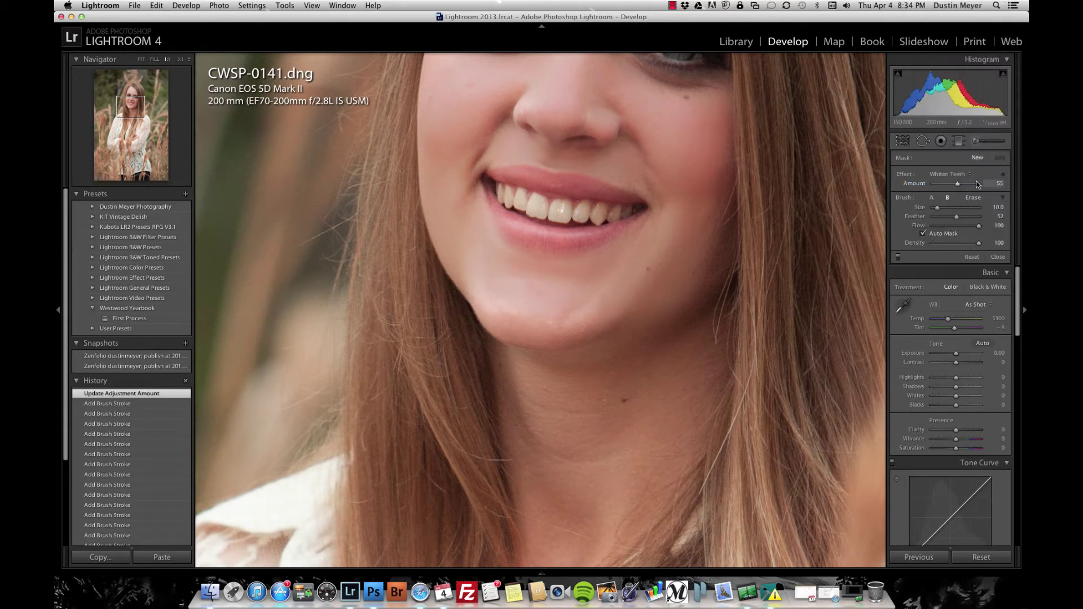
pyautogui.click(1003, 175)
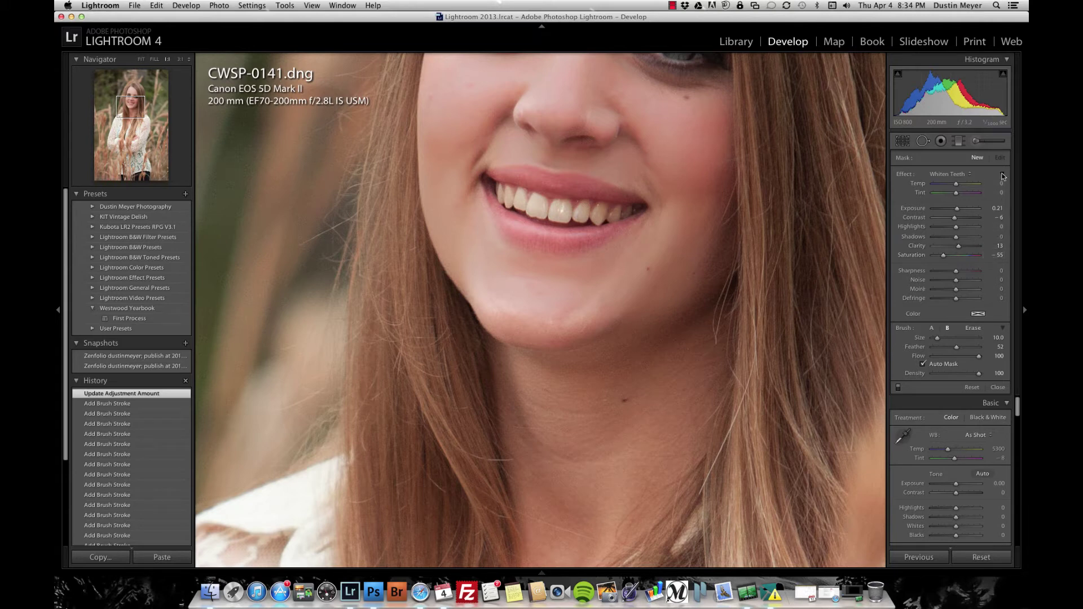
pyautogui.click(1002, 175)
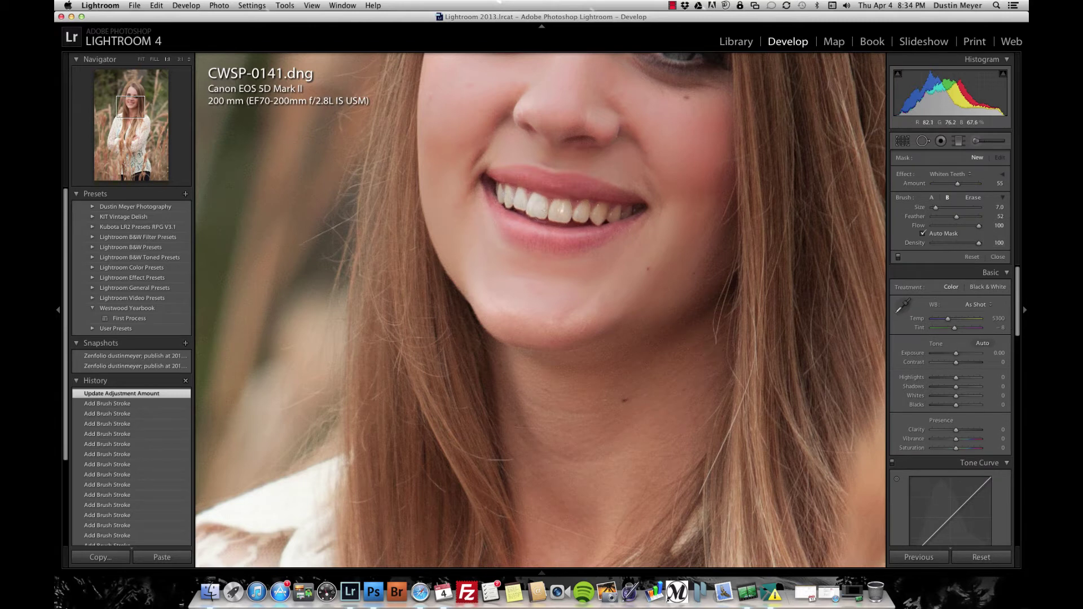
# - Paint Whiten Teeth across the smile, lower Amount to 50 and close the brush
pyautogui.moveTo(571, 213); pyautogui.dragTo(639, 213)
pyautogui.press('z')
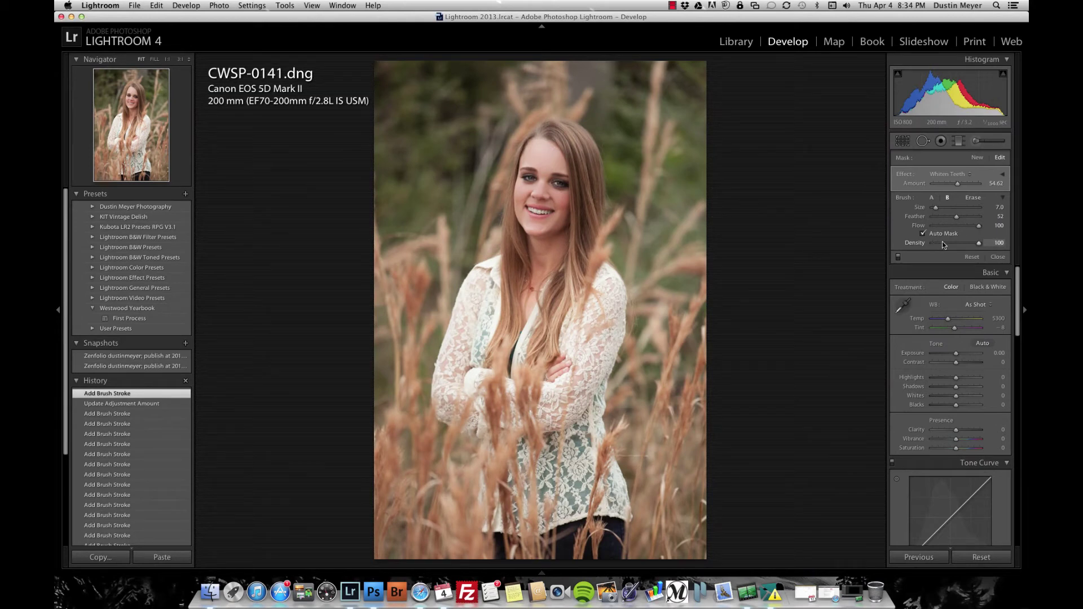
pyautogui.moveTo(958, 185); pyautogui.dragTo(959, 172)
pyautogui.click(976, 142)
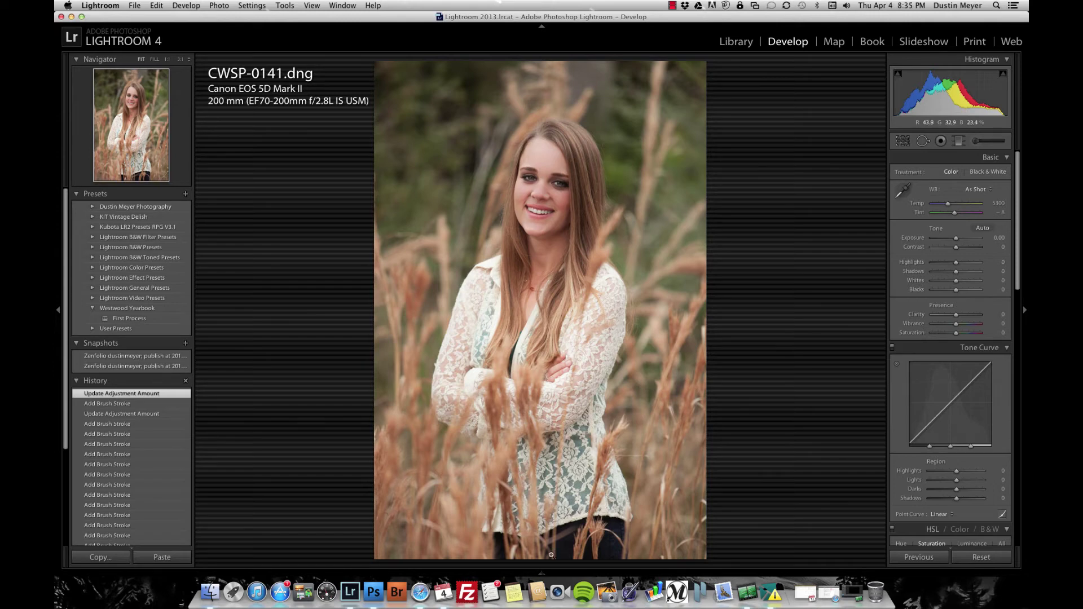
# - Send the portrait from its thumbnail's Edit In menu to Adobe Photoshop CS4
pyautogui.moveTo(543, 571)
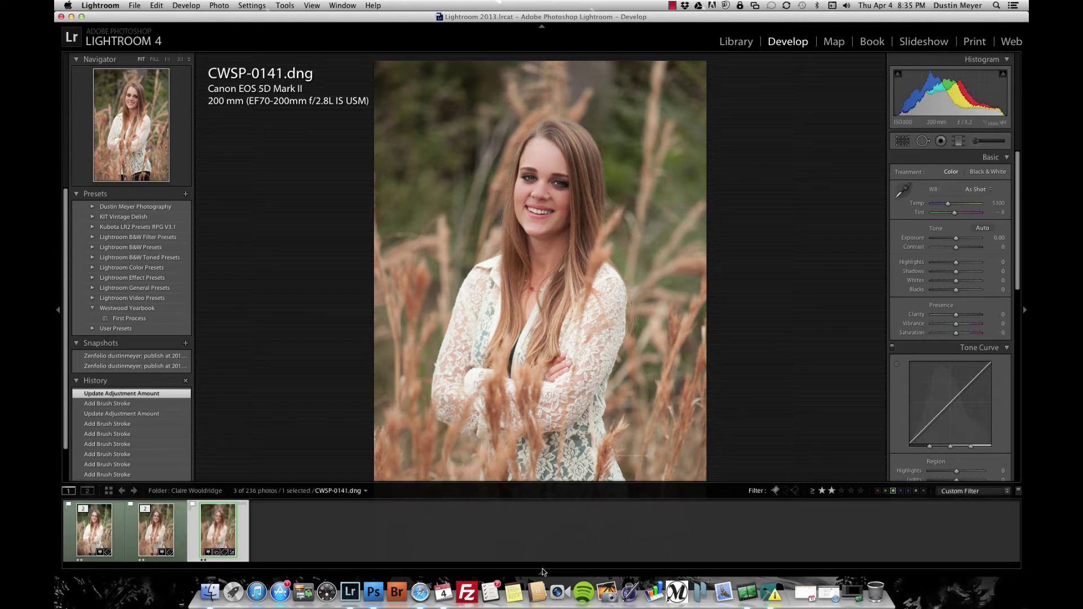
pyautogui.rightClick(227, 536)
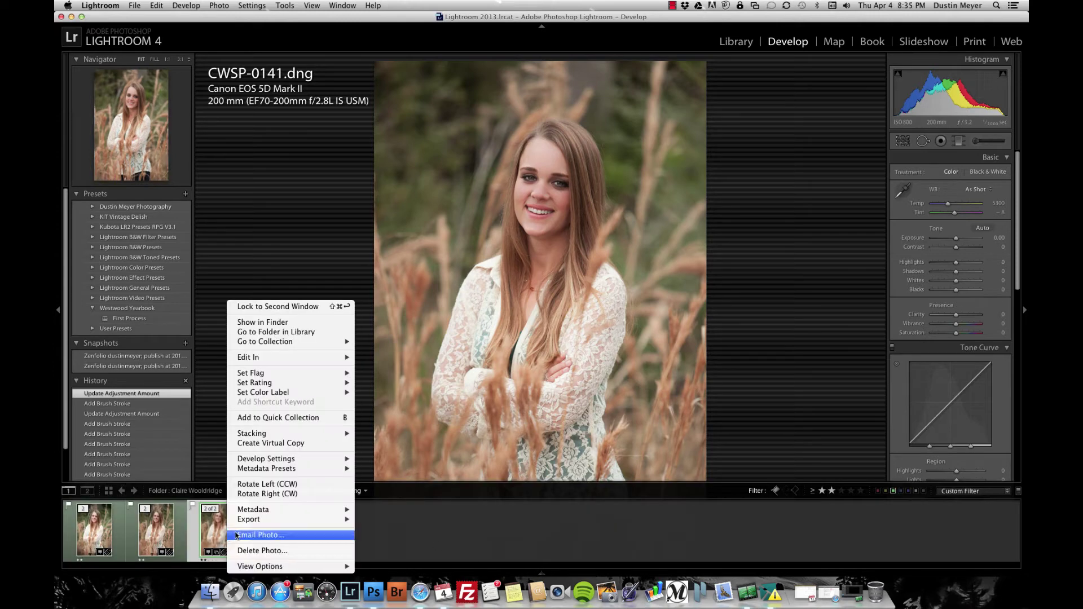
pyautogui.moveTo(275, 370)
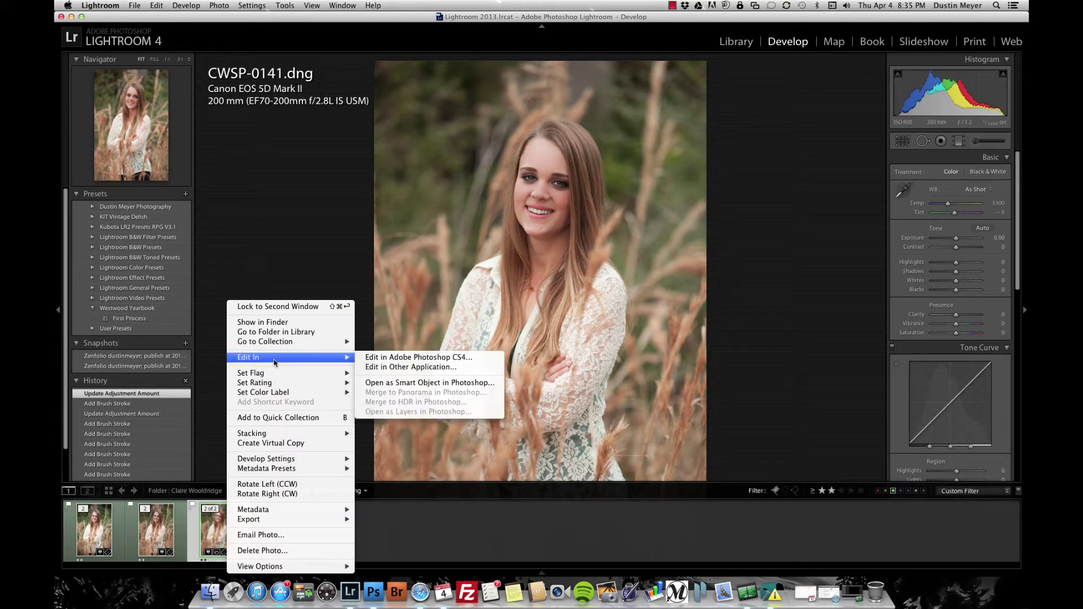
pyautogui.click(396, 358)
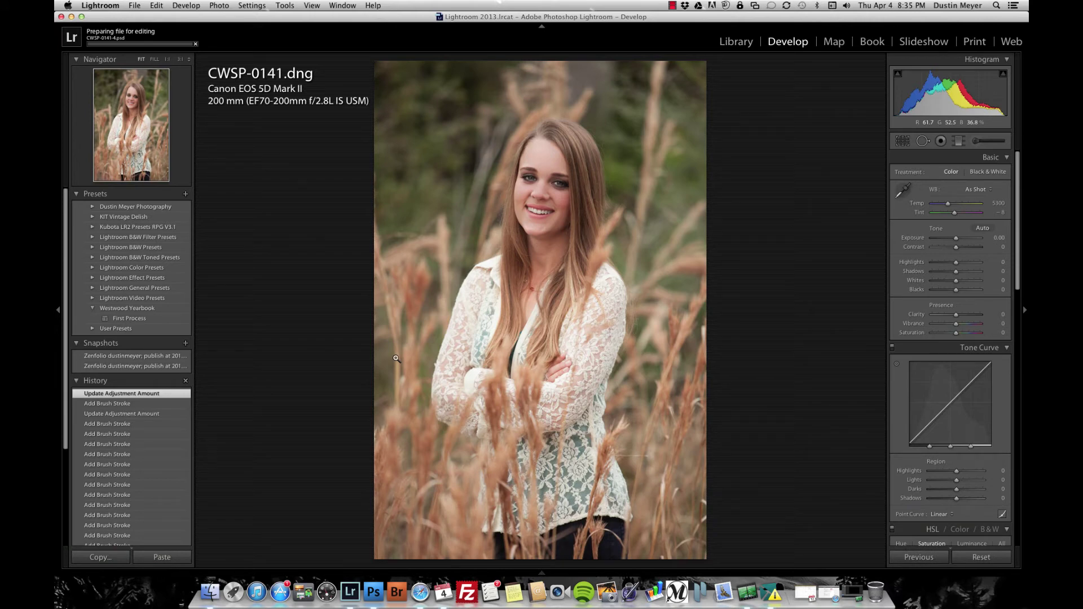
pyautogui.click(672, 6)
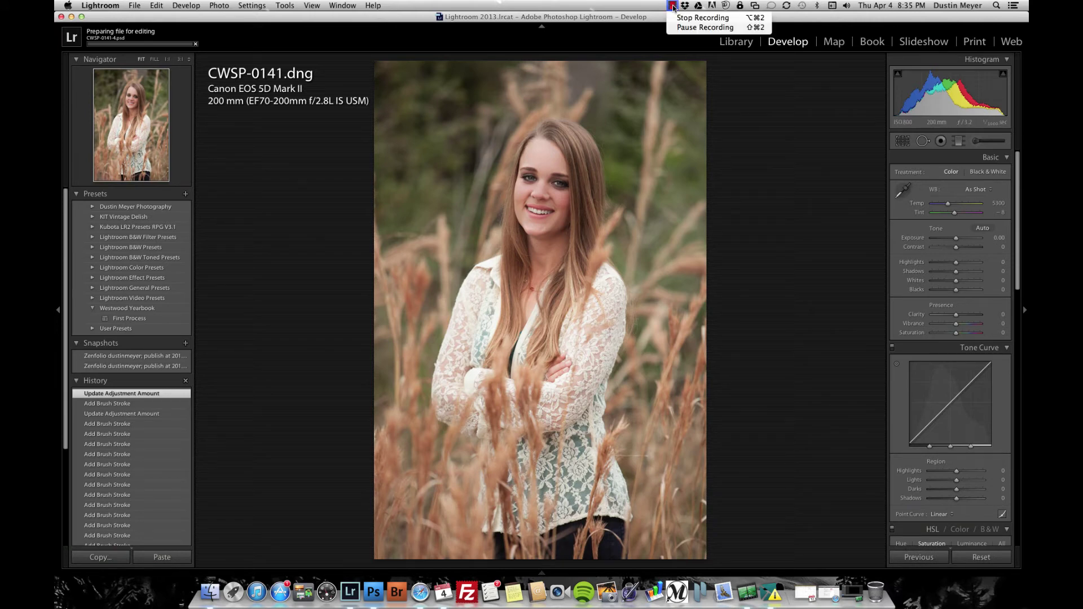
# - Reposition the CWSP-0141-4.psd window, zoom to 100% and pan up to the girl's face
pyautogui.click(680, 28)
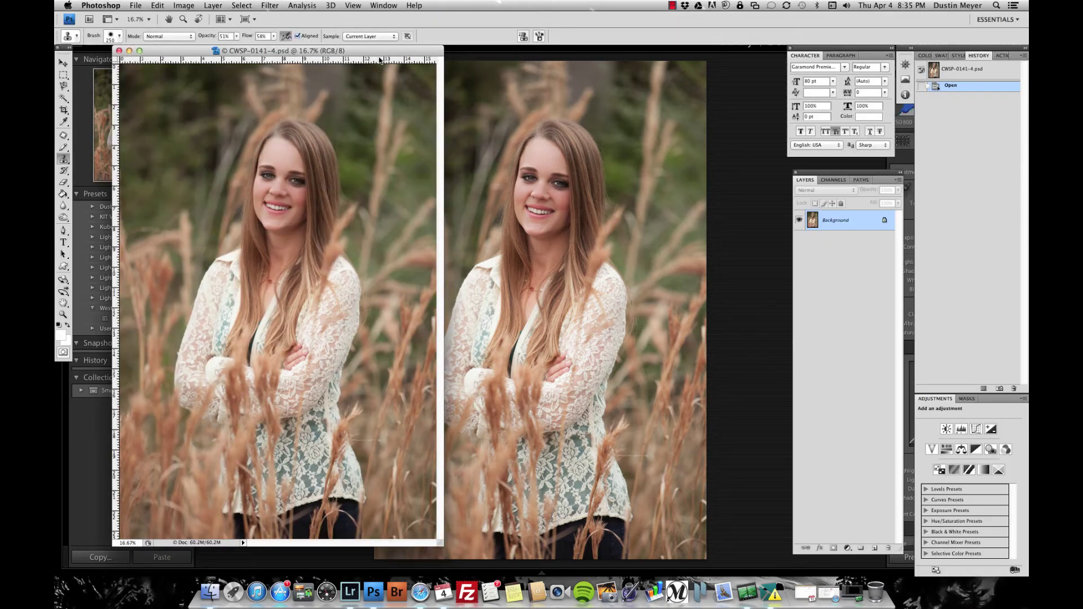
pyautogui.moveTo(378, 54); pyautogui.dragTo(525, 60)
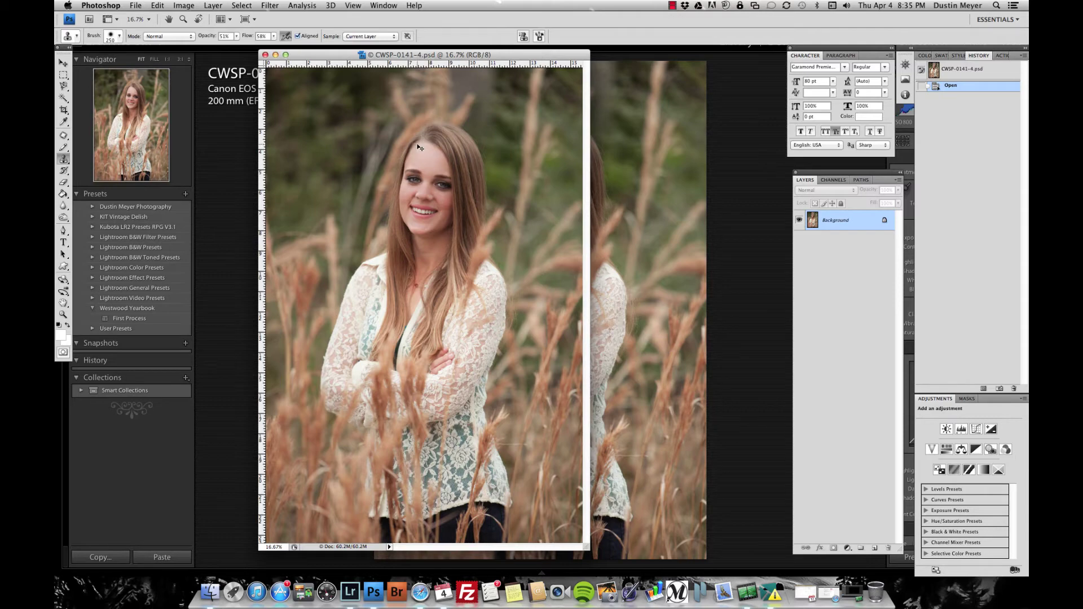
pyautogui.press('super+equal')
pyautogui.press('super+1')
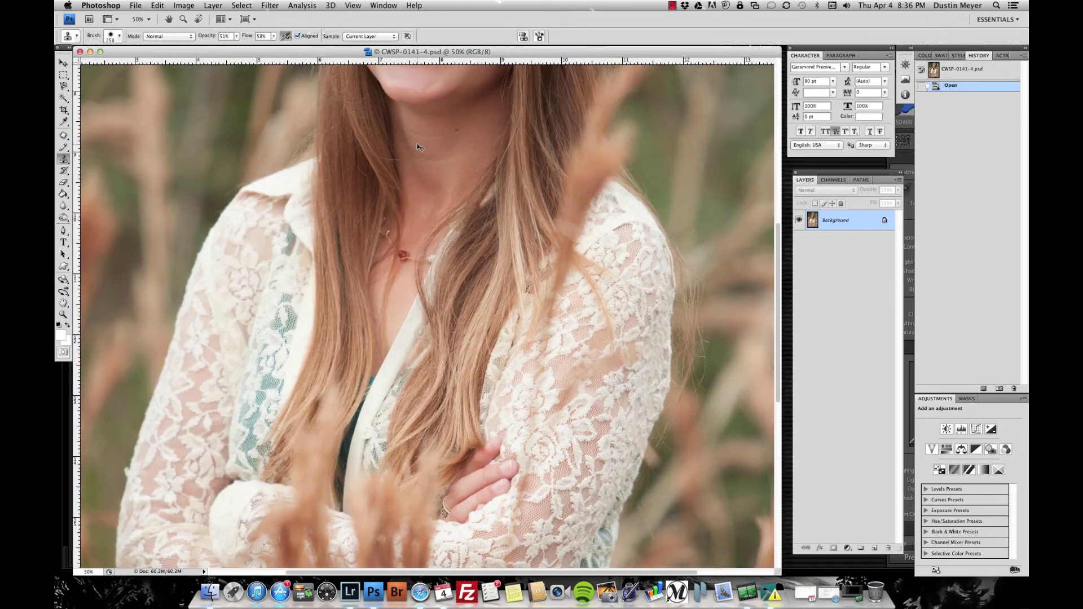
pyautogui.moveTo(447, 137); pyautogui.dragTo(447, 527)
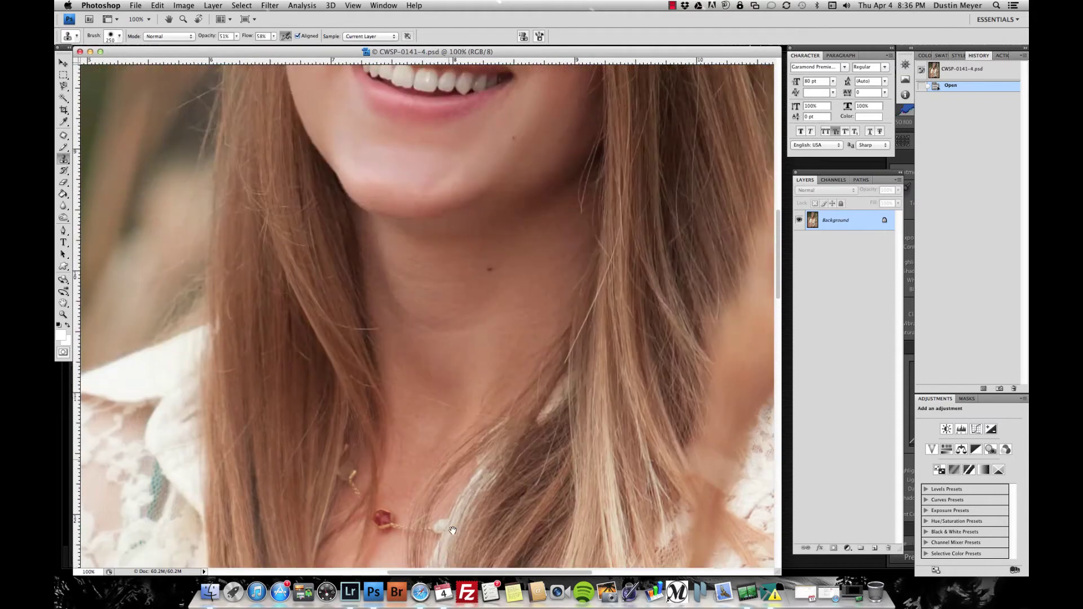
pyautogui.moveTo(423, 218); pyautogui.dragTo(438, 502)
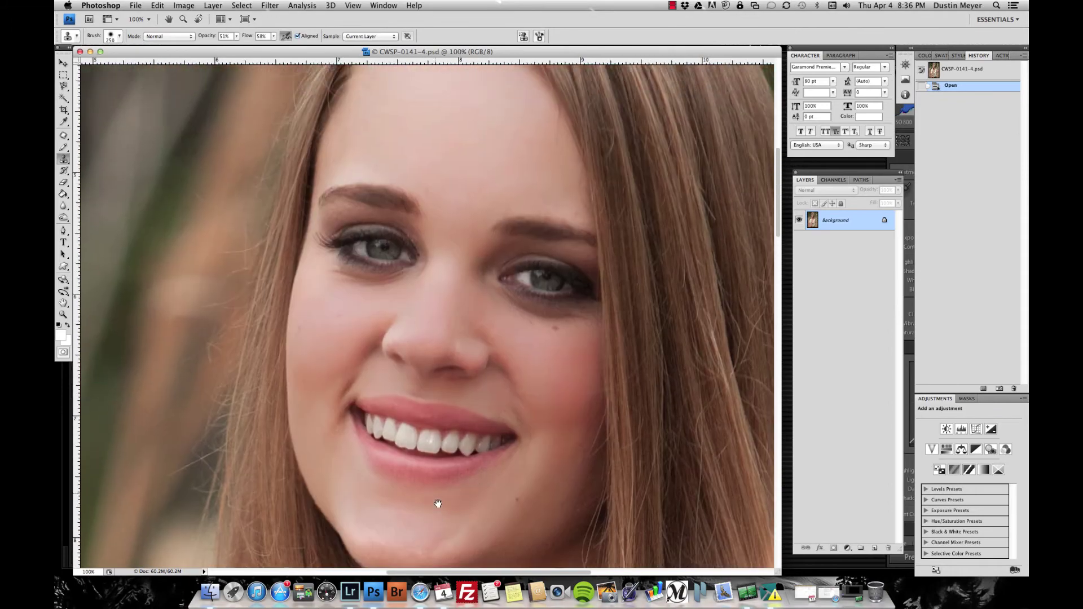
# - Patch the two forehead blemishes with clean nearby skin
pyautogui.press('j')
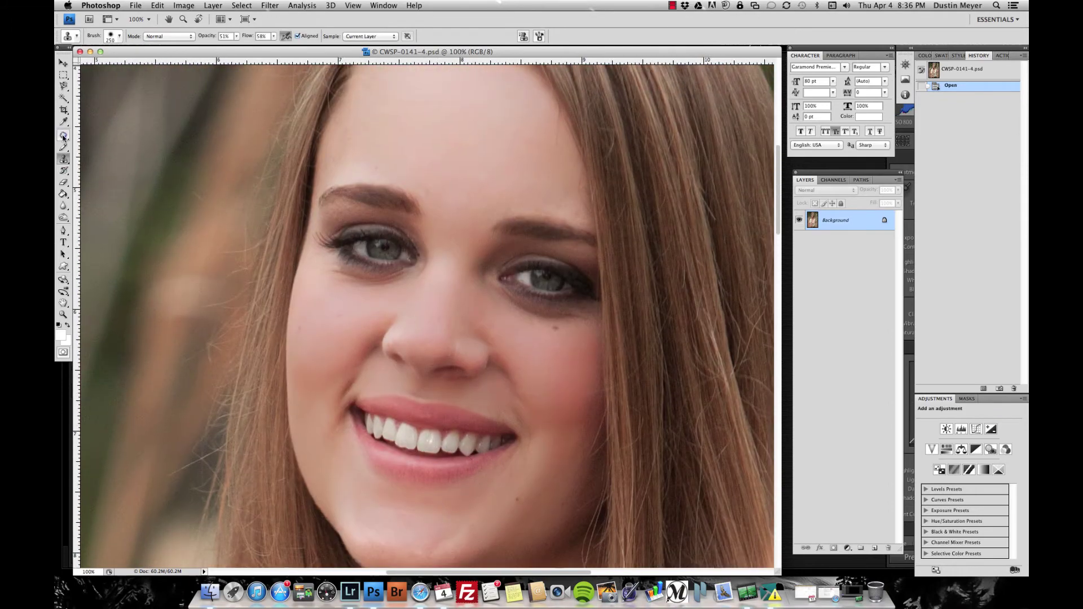
pyautogui.moveTo(377, 141); pyautogui.dragTo(380, 186)
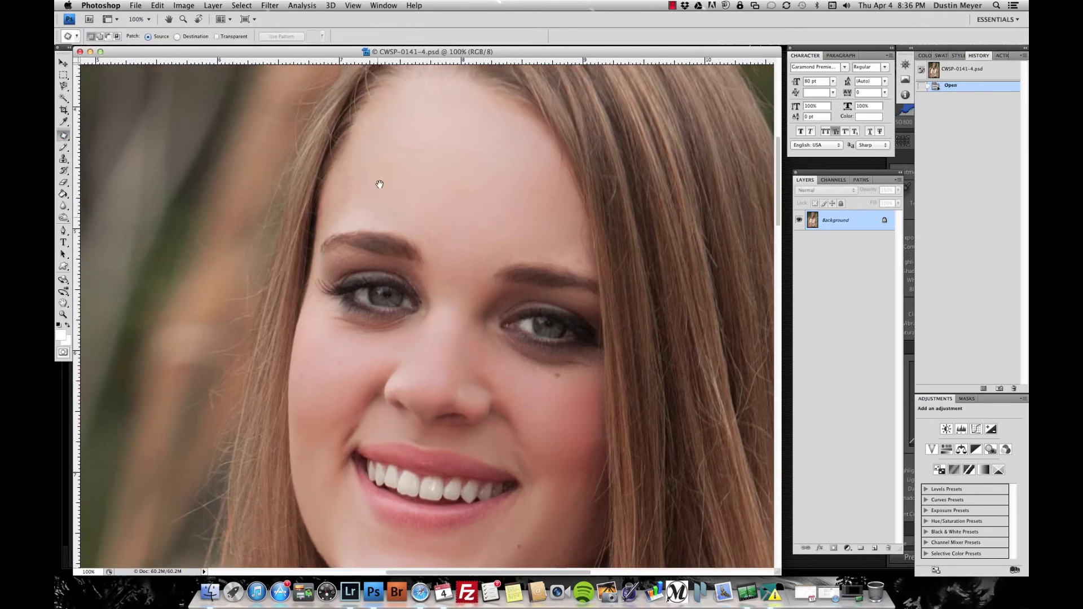
pyautogui.moveTo(370, 129)
pyautogui.mouseDown()
pyautogui.moveTo(466, 139)
pyautogui.moveTo(467, 164)
pyautogui.moveTo(439, 163)
pyautogui.moveTo(367, 154)
pyautogui.moveTo(373, 131)
pyautogui.moveTo(411, 157)
pyautogui.mouseUp()
pyautogui.press('super+d')
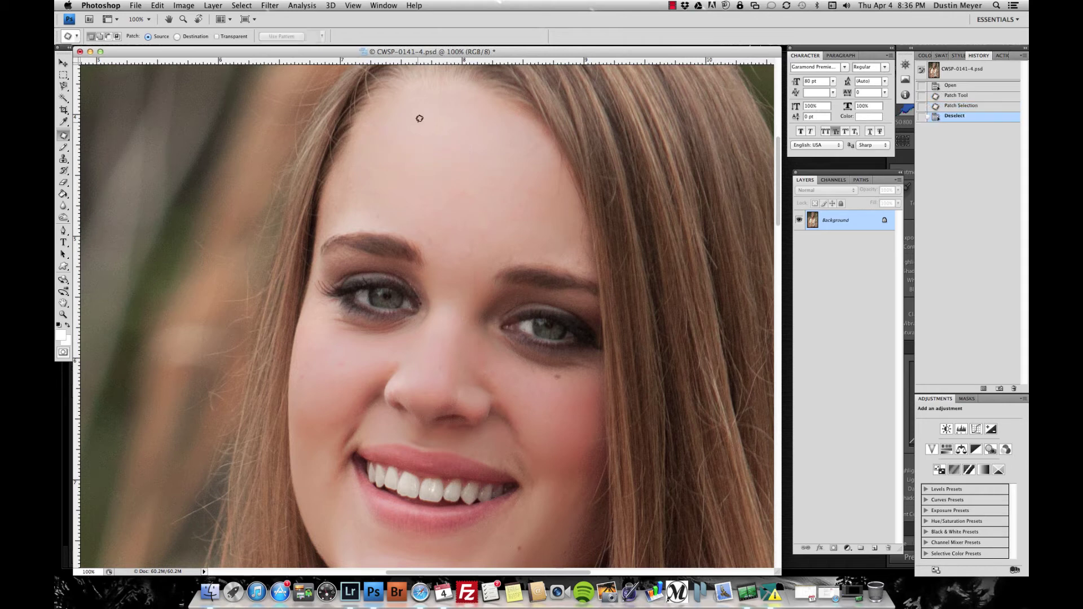
pyautogui.moveTo(398, 146)
pyautogui.mouseDown()
pyautogui.moveTo(373, 137)
pyautogui.moveTo(420, 115)
pyautogui.mouseUp()
pyautogui.moveTo(549, 164)
pyautogui.mouseDown()
pyautogui.moveTo(521, 236)
pyautogui.moveTo(546, 246)
pyautogui.moveTo(569, 227)
pyautogui.moveTo(571, 193)
pyautogui.moveTo(553, 165)
pyautogui.moveTo(548, 184)
pyautogui.moveTo(495, 161)
pyautogui.mouseUp()
pyautogui.press('super+d')
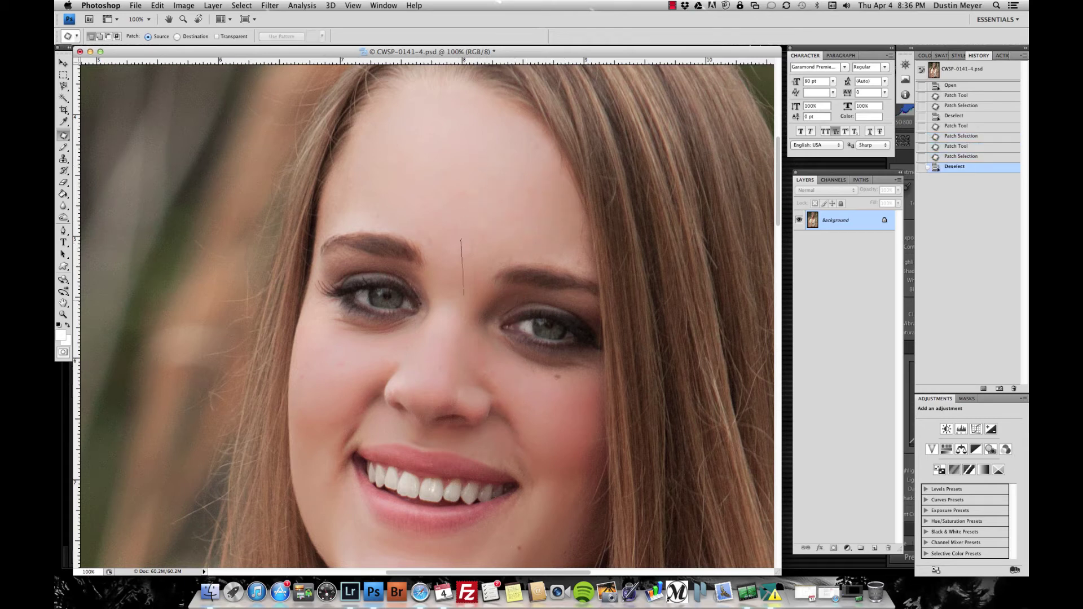
# - Patch away the line on the nose bridge between the eyes, then zoom out to the full portrait
pyautogui.moveTo(476, 285); pyautogui.dragTo(486, 231)
pyautogui.moveTo(465, 314); pyautogui.dragTo(465, 316)
pyautogui.moveTo(467, 230); pyautogui.dragTo(452, 230)
pyautogui.press('super+d')
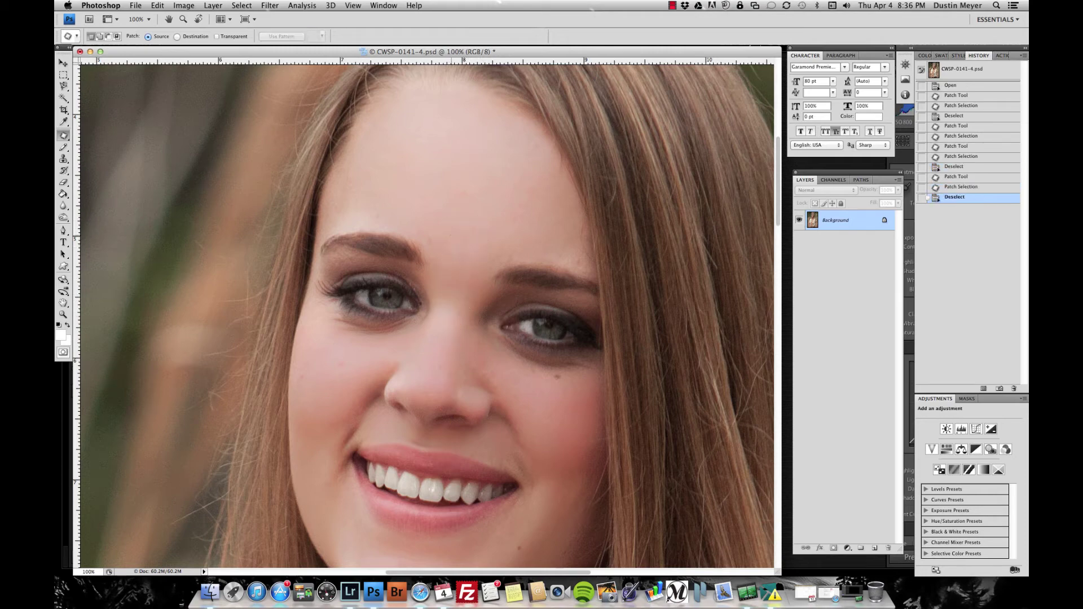
pyautogui.moveTo(454, 290); pyautogui.dragTo(454, 223)
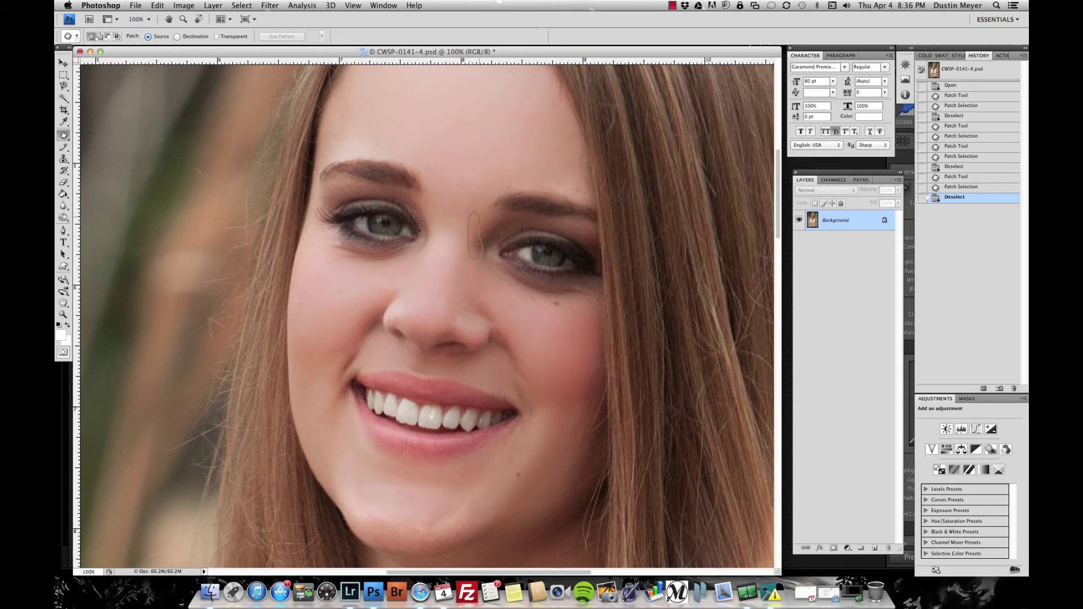
pyautogui.moveTo(472, 257); pyautogui.dragTo(476, 196)
pyautogui.press('super+d')
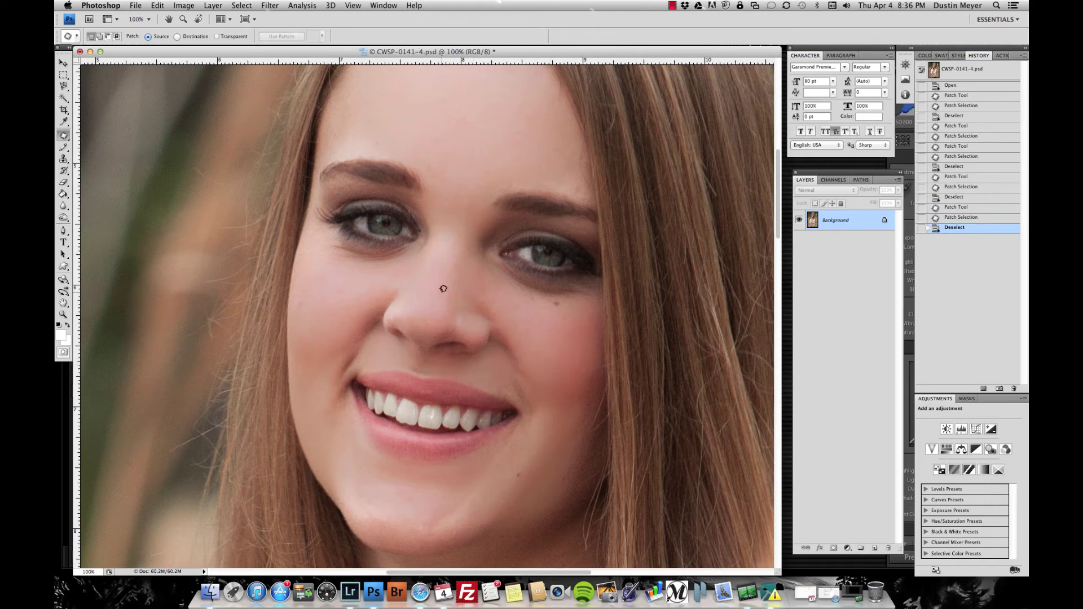
pyautogui.press('super+minus')
pyautogui.press('super+minus')
pyautogui.press('super+minus')
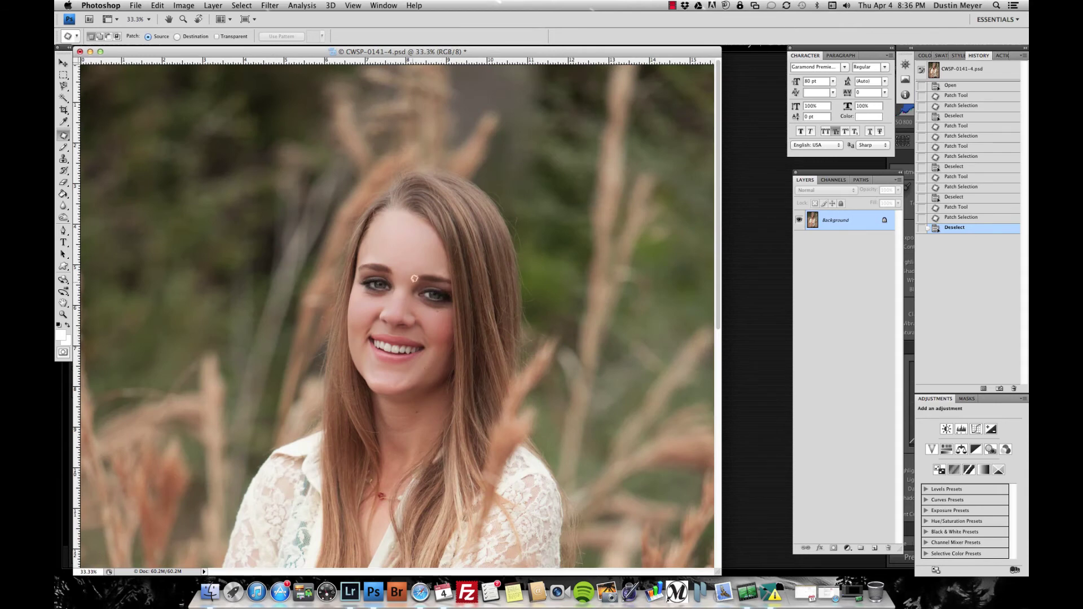
pyautogui.click(64, 87)
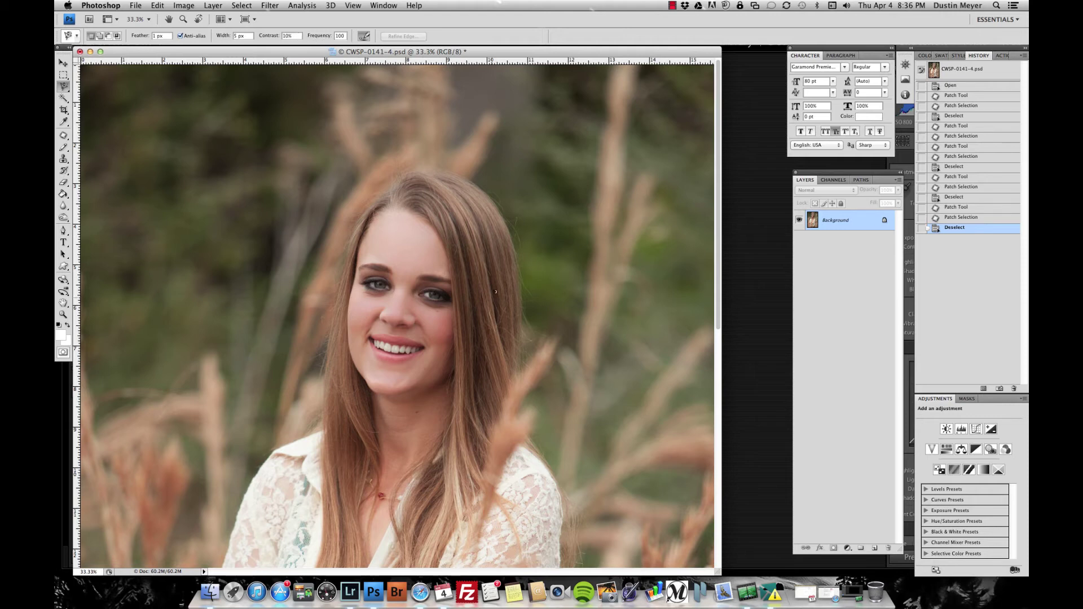
# - Trace the Magnetic Lasso around the girl's hair, shoulders and dress, closing it into a selection
pyautogui.scroll(-2, 480, 338)
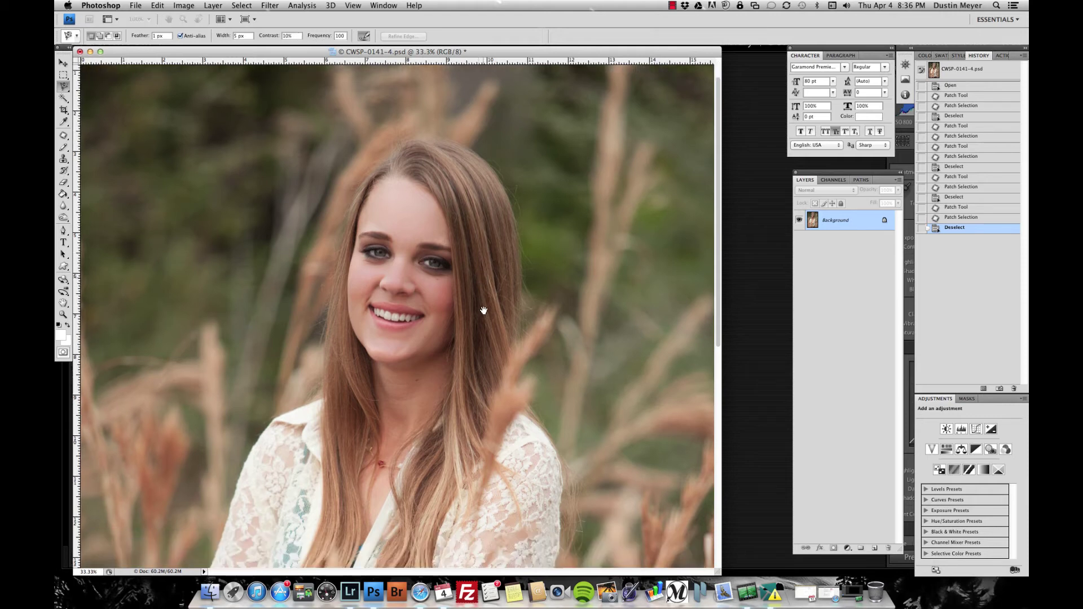
pyautogui.click(244, 466)
pyautogui.scroll(2, 325, 391)
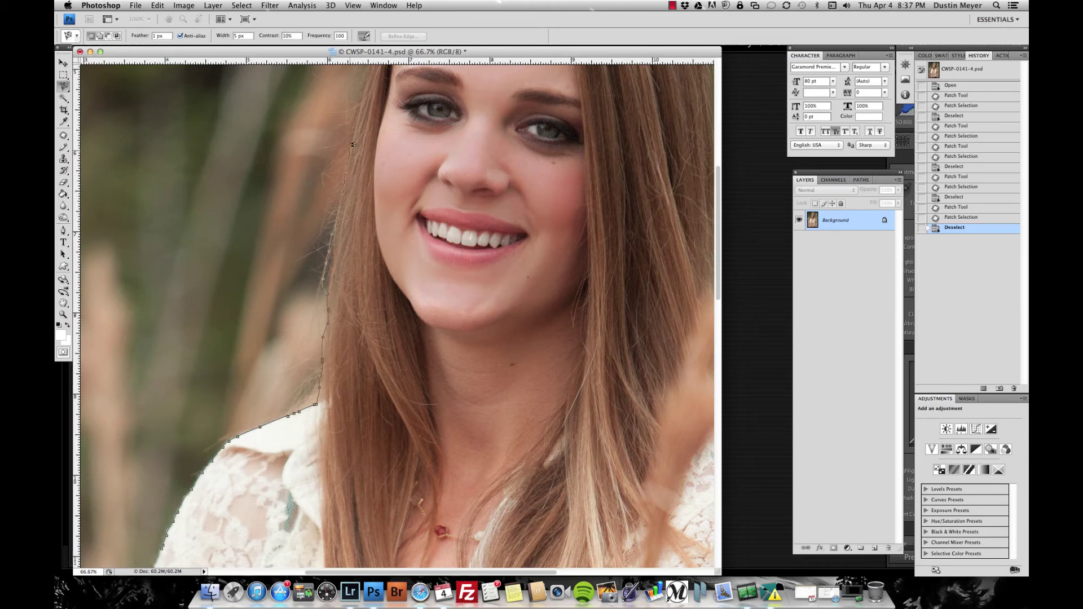
pyautogui.moveTo(350, 152); pyautogui.dragTo(323, 320)
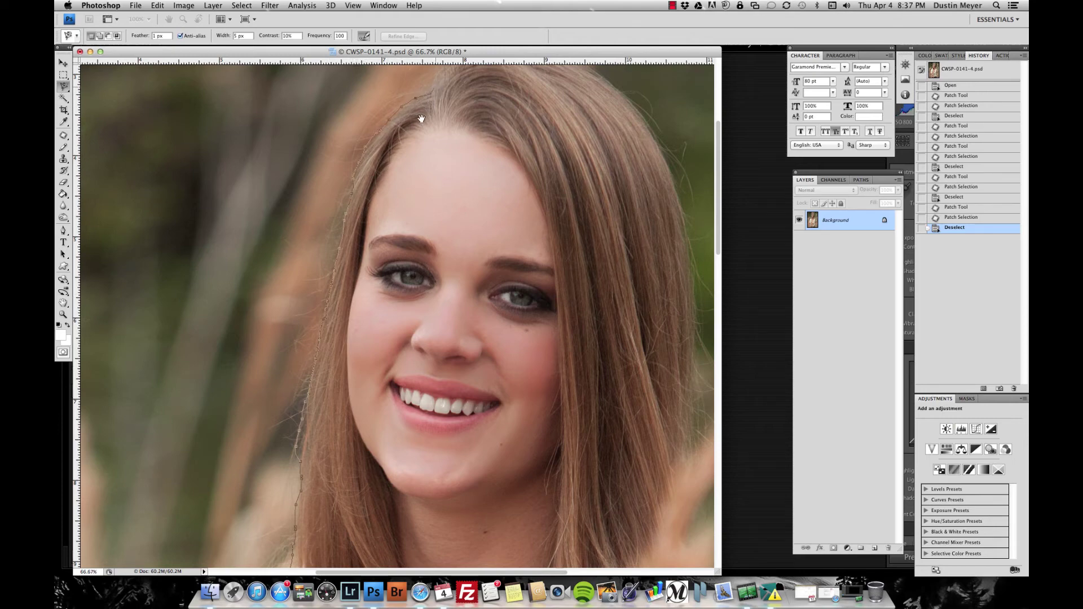
pyautogui.moveTo(423, 116); pyautogui.dragTo(346, 249)
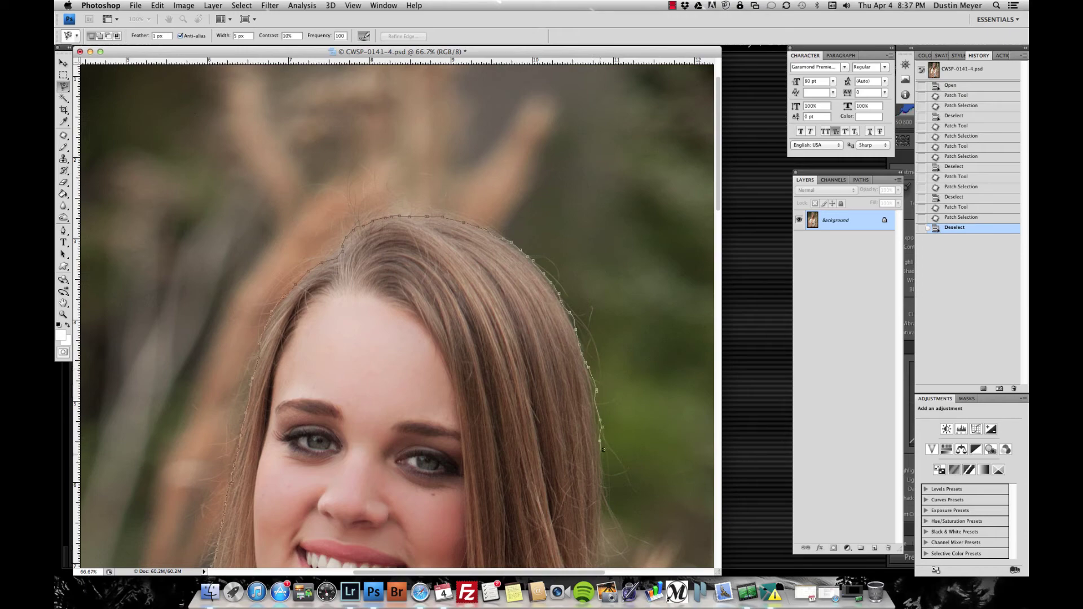
pyautogui.moveTo(600, 474); pyautogui.dragTo(503, 261)
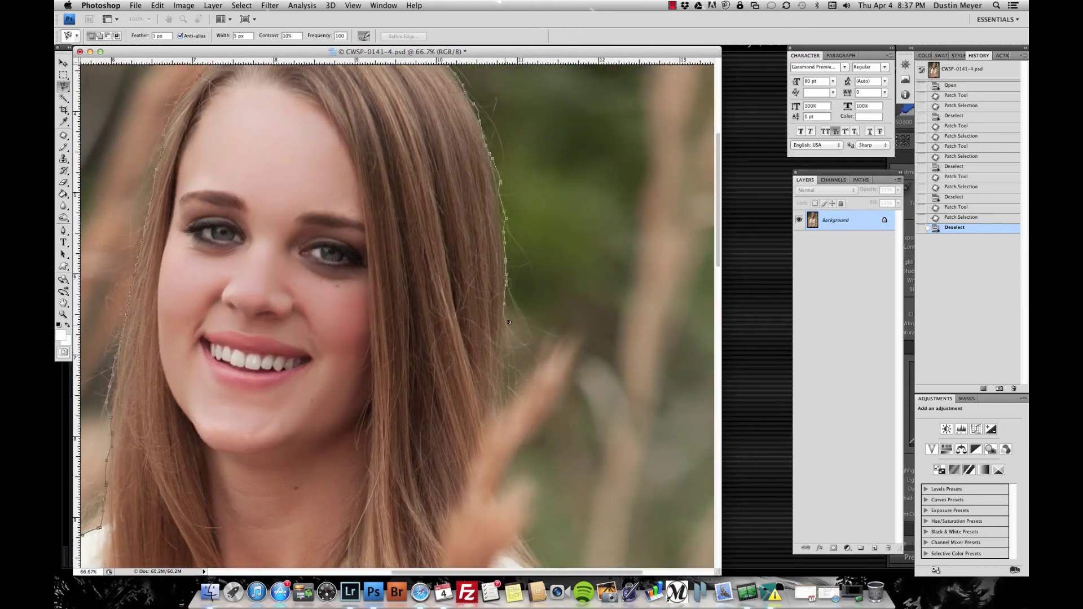
pyautogui.moveTo(505, 344); pyautogui.dragTo(506, 365)
pyautogui.moveTo(533, 502); pyautogui.dragTo(495, 283)
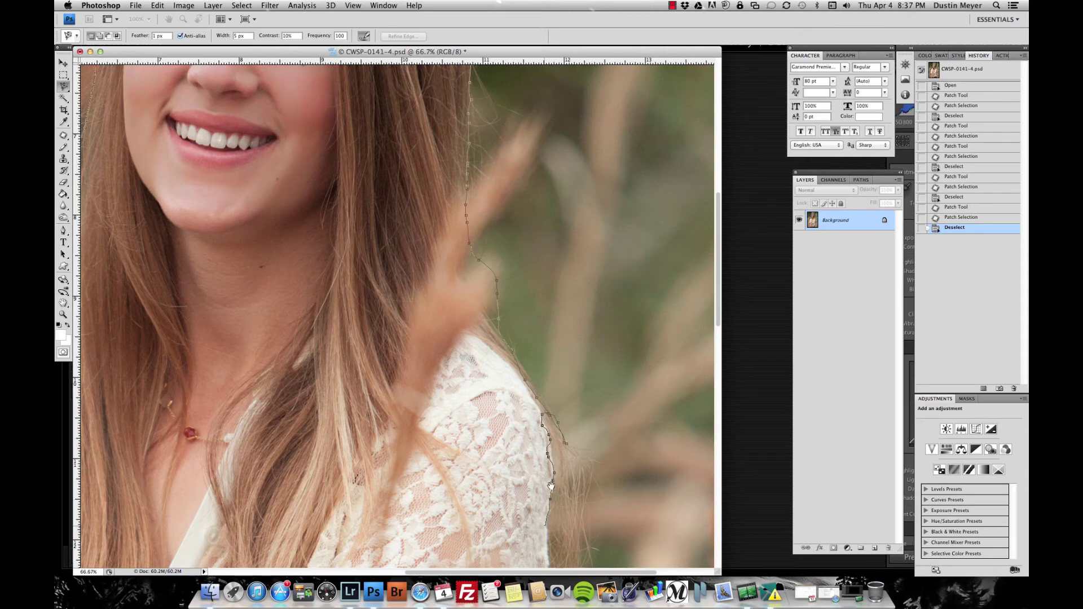
pyautogui.moveTo(544, 526); pyautogui.dragTo(533, 352)
pyautogui.moveTo(540, 410); pyautogui.dragTo(534, 340)
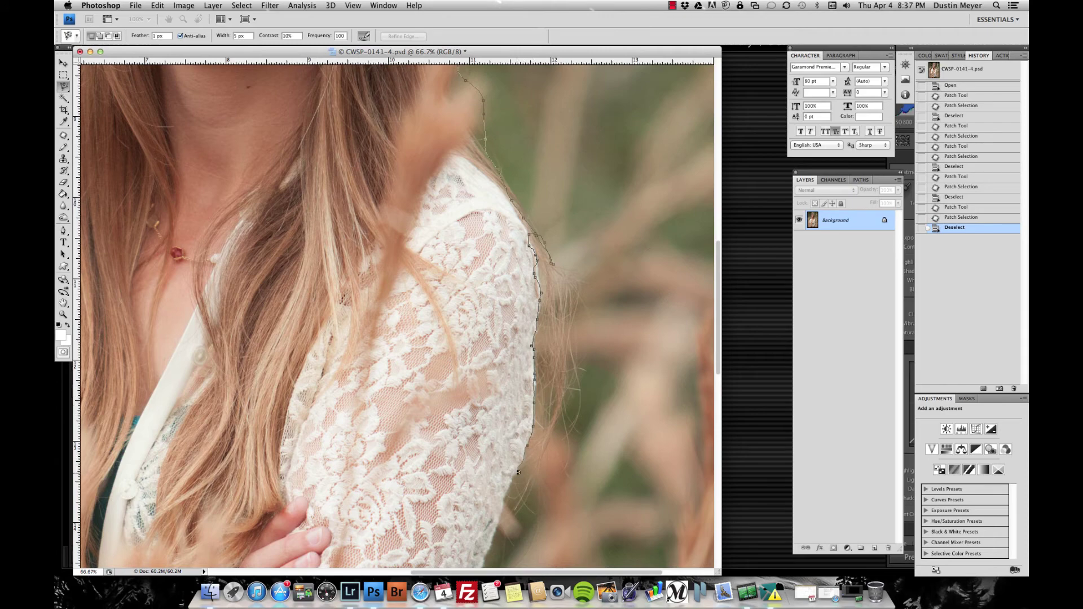
pyautogui.press('super+minus')
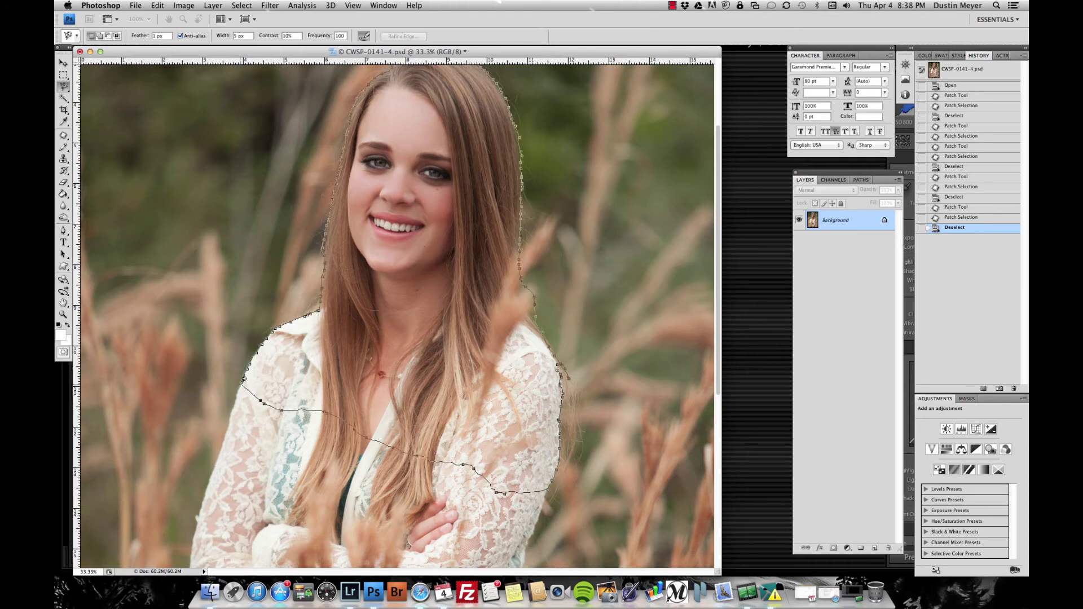
pyautogui.click(244, 377)
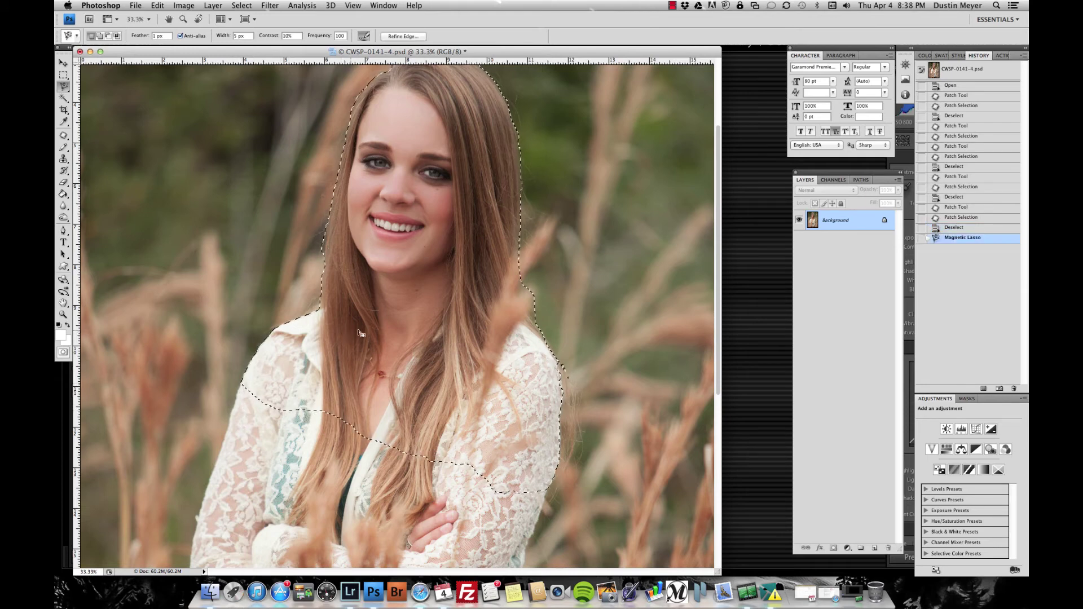
# - Refine the girl's selection edge with radius 54.4, smooth 4 and feather 6 px
pyautogui.rightClick(467, 278)
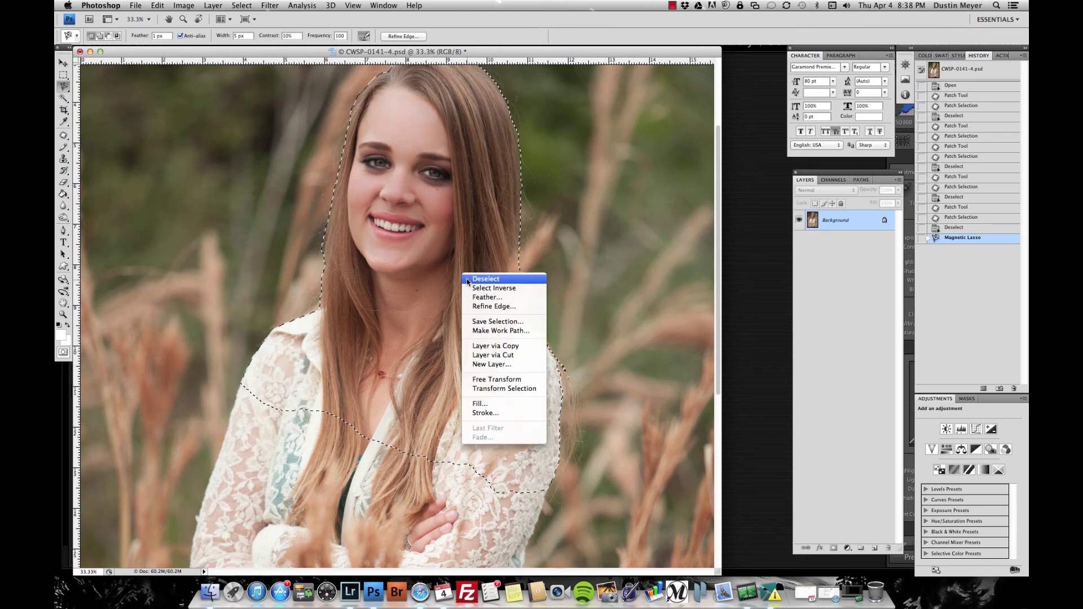
pyautogui.click(476, 307)
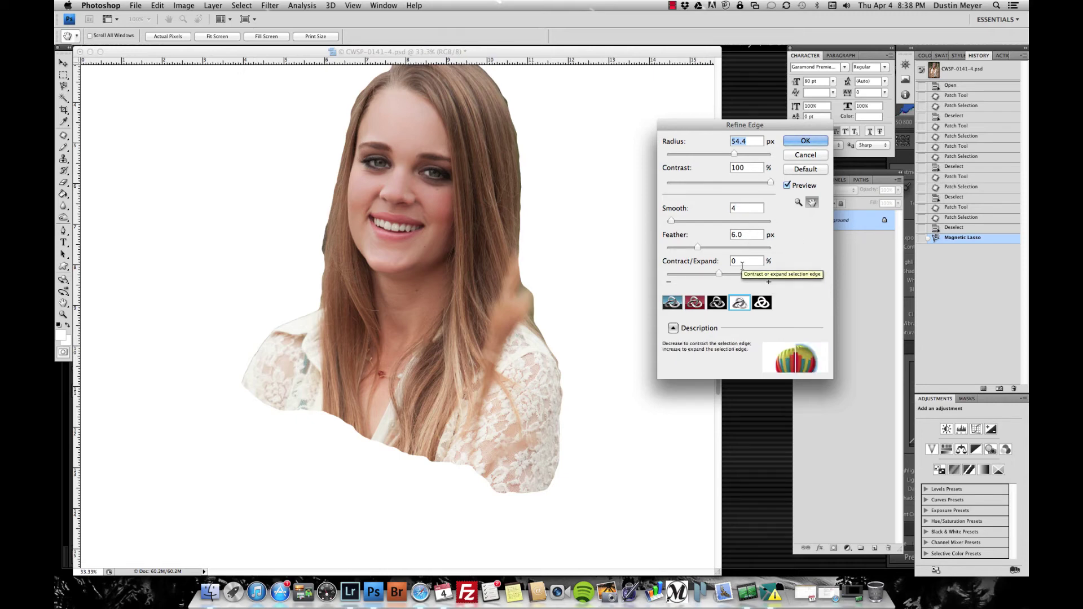
pyautogui.click(804, 141)
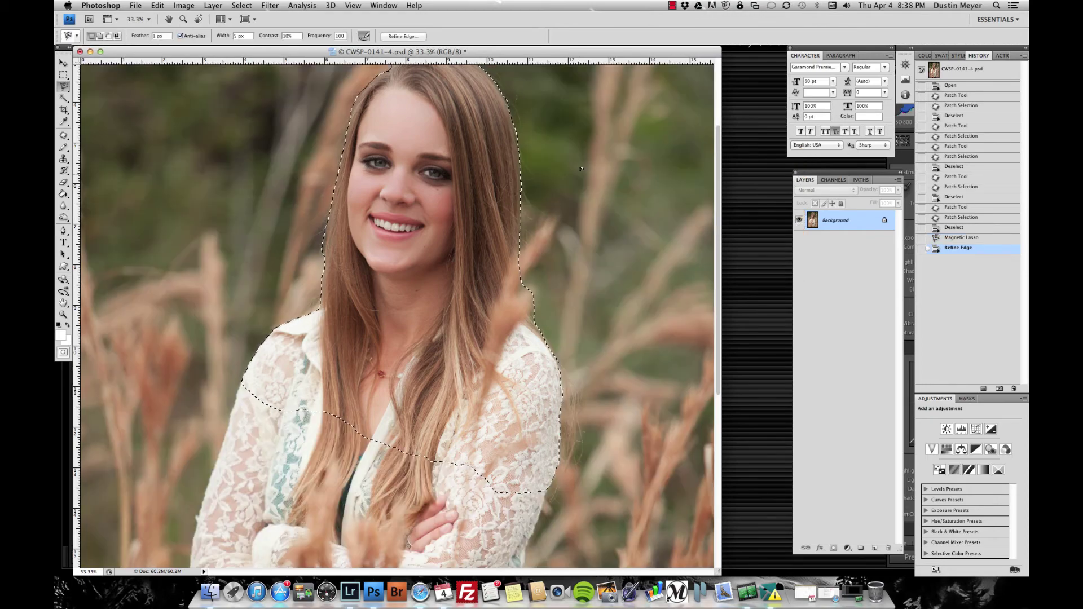
# - Paste the girl onto a new Layer 1, then make the Background layer active with the Clone Stamp tool
pyautogui.press('super+minus')
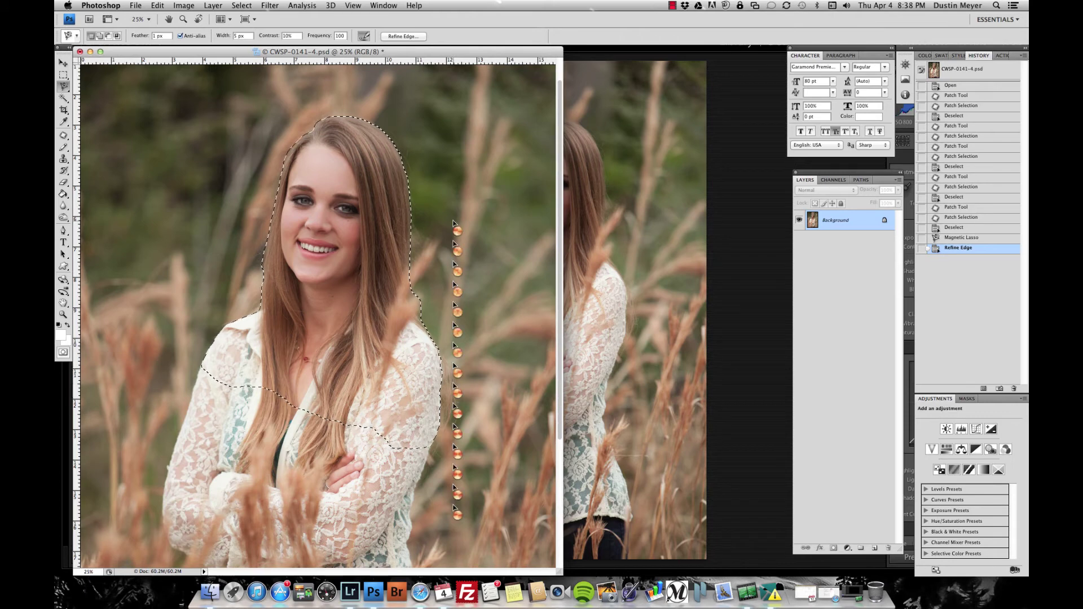
pyautogui.press('super+v')
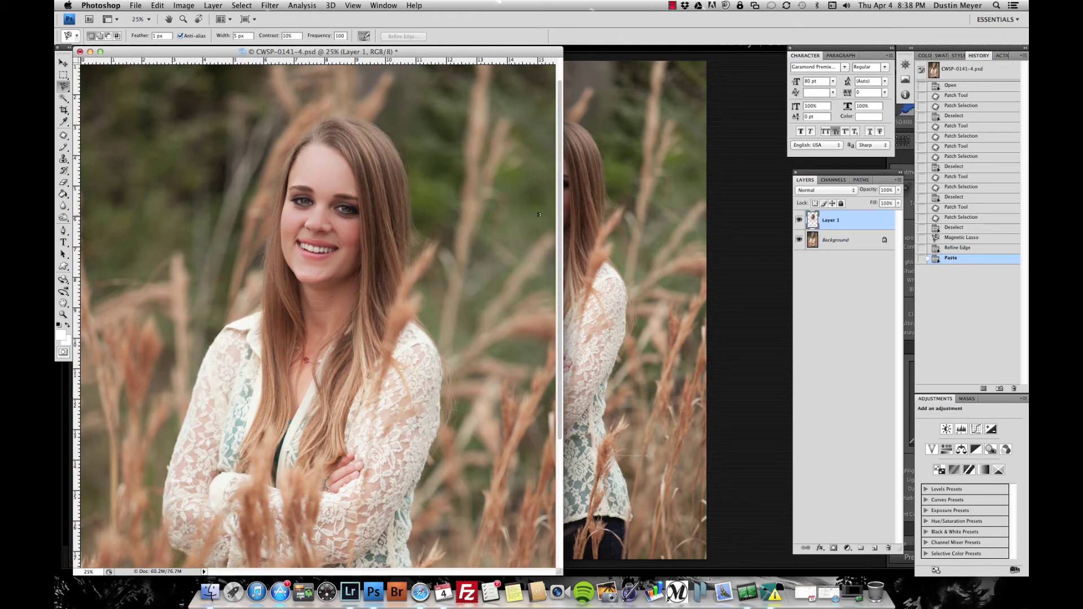
pyautogui.click(842, 244)
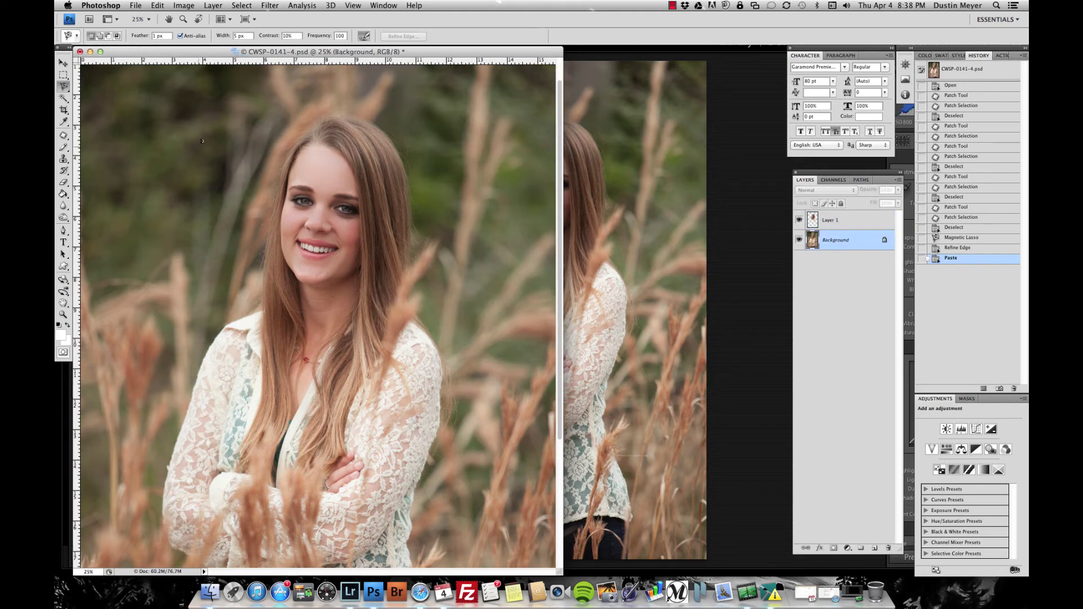
pyautogui.click(63, 160)
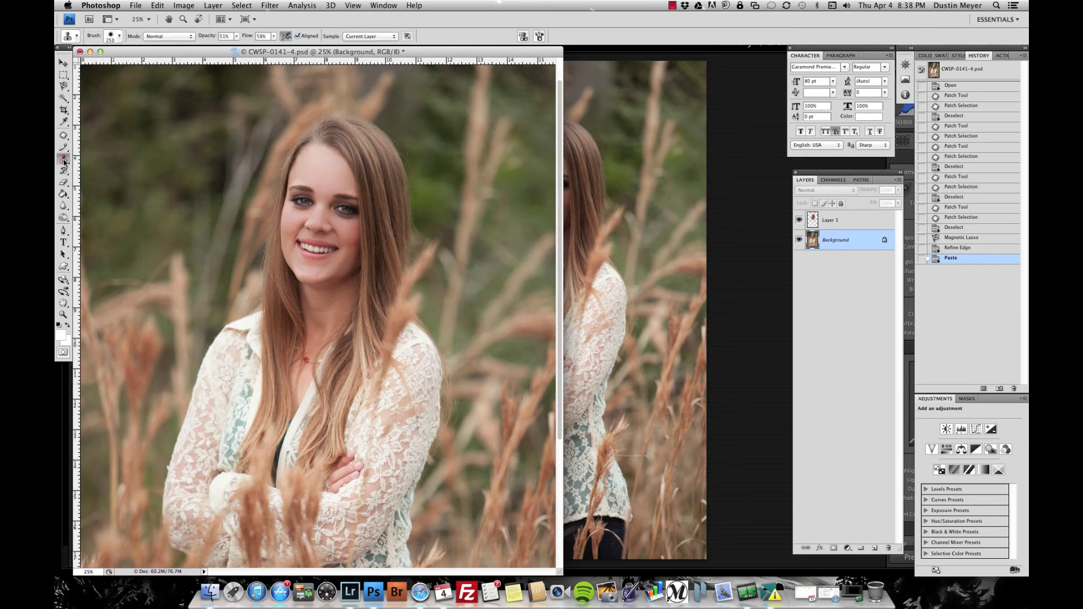
# - Clone over the grass along the left and right edges of her hair
pyautogui.click(121, 37)
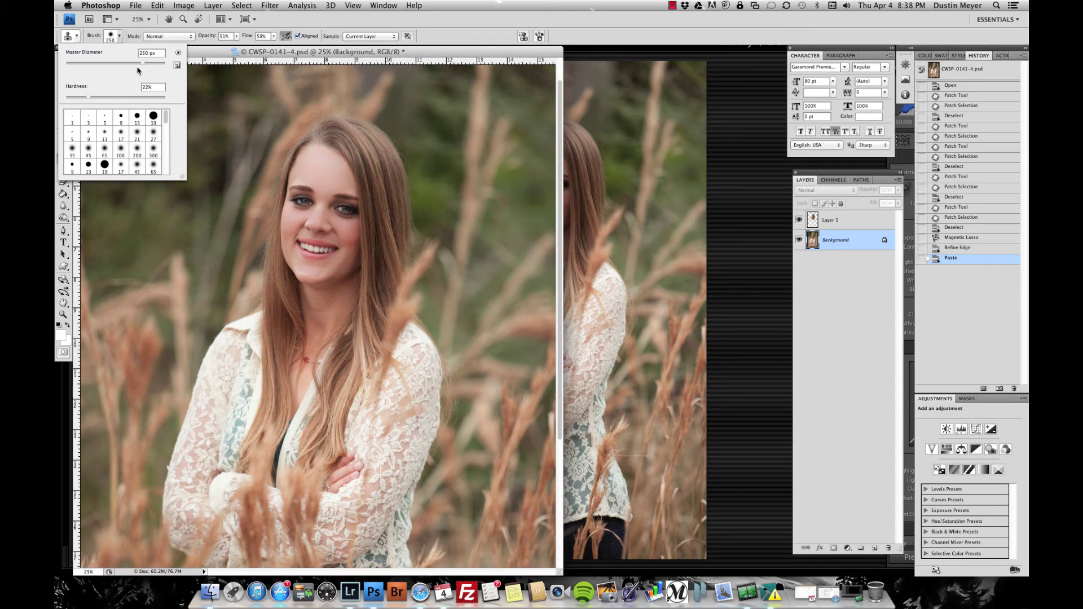
pyautogui.click(119, 37)
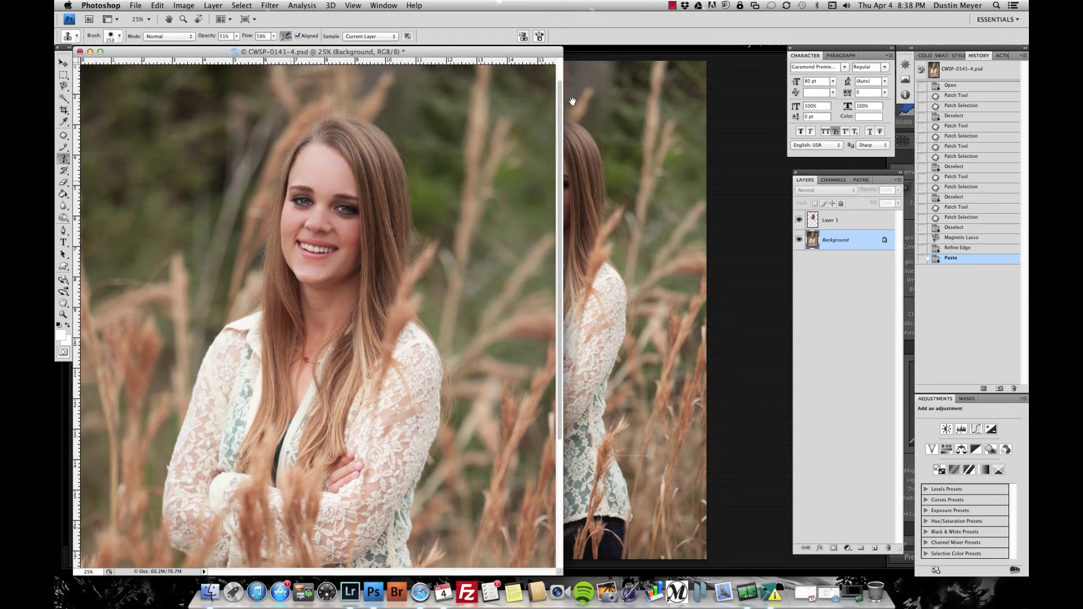
pyautogui.click(672, 5)
pyautogui.click(674, 27)
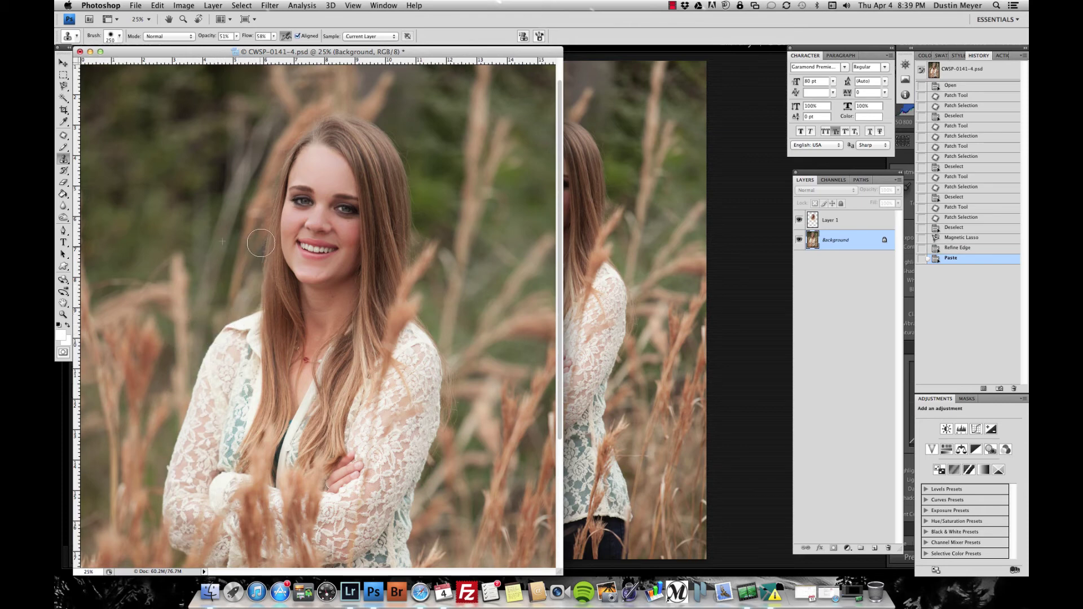
pyautogui.moveTo(280, 167); pyautogui.dragTo(289, 131)
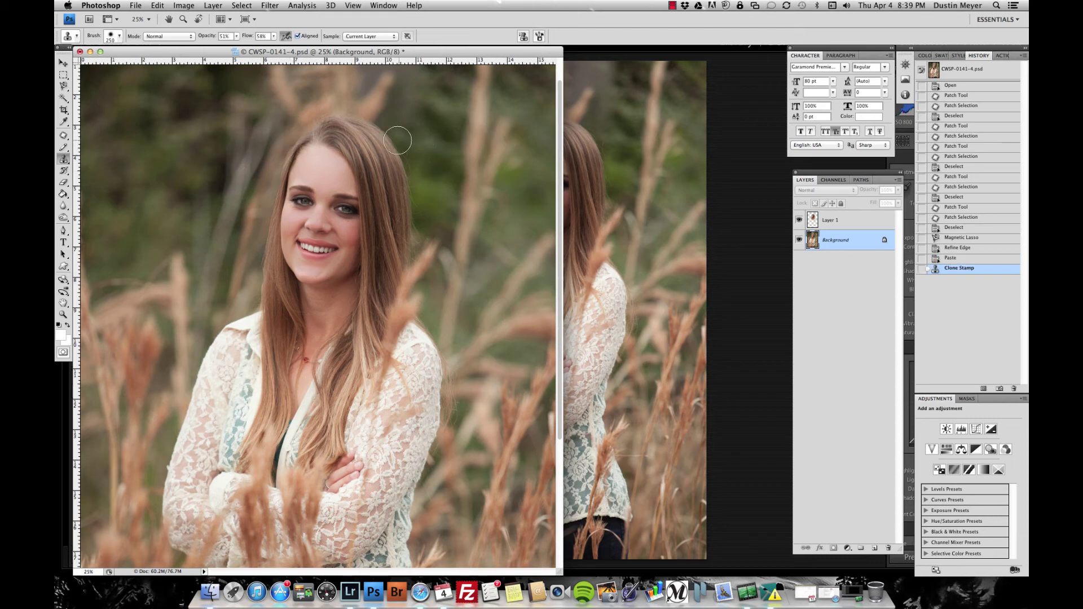
pyautogui.moveTo(404, 149)
pyautogui.mouseDown()
pyautogui.moveTo(416, 293)
pyautogui.moveTo(449, 357)
pyautogui.moveTo(455, 427)
pyautogui.mouseUp()
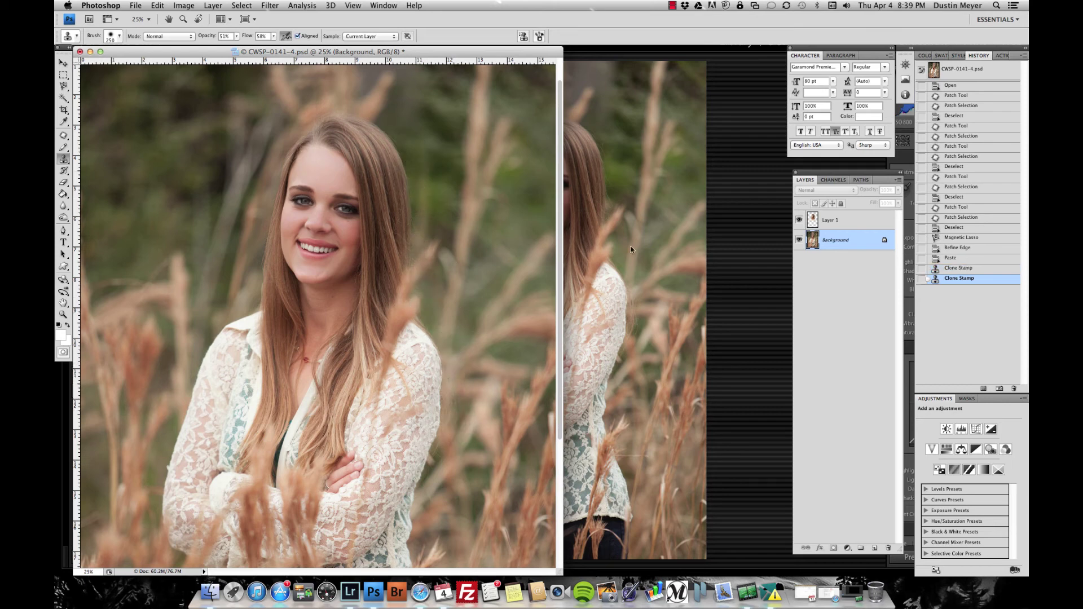
# - Clone away more grass at the right hair edge down to the sleeve and above her head
pyautogui.click(672, 5)
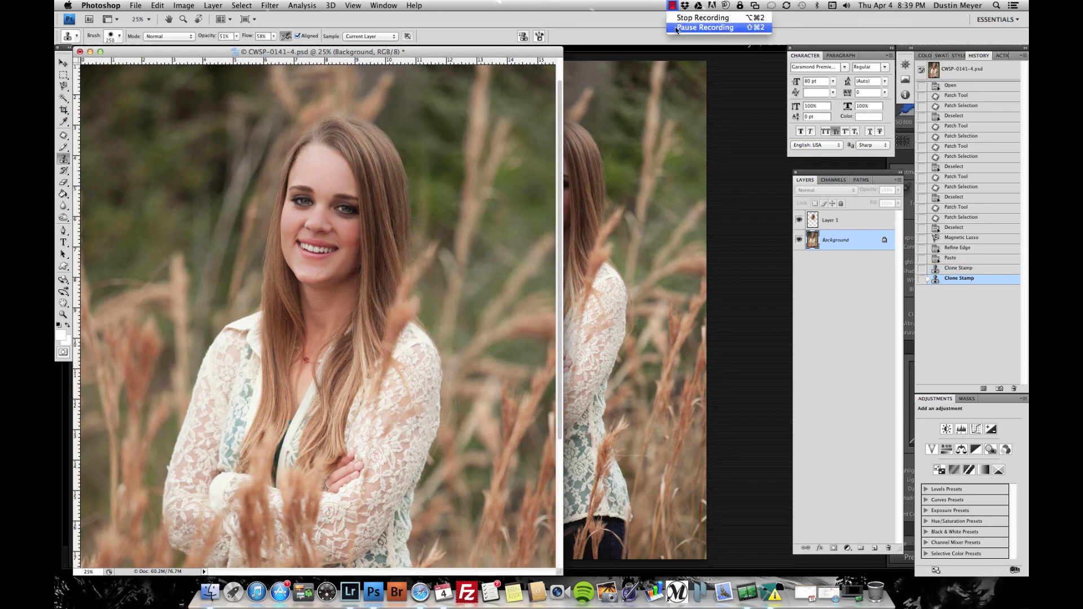
pyautogui.click(678, 28)
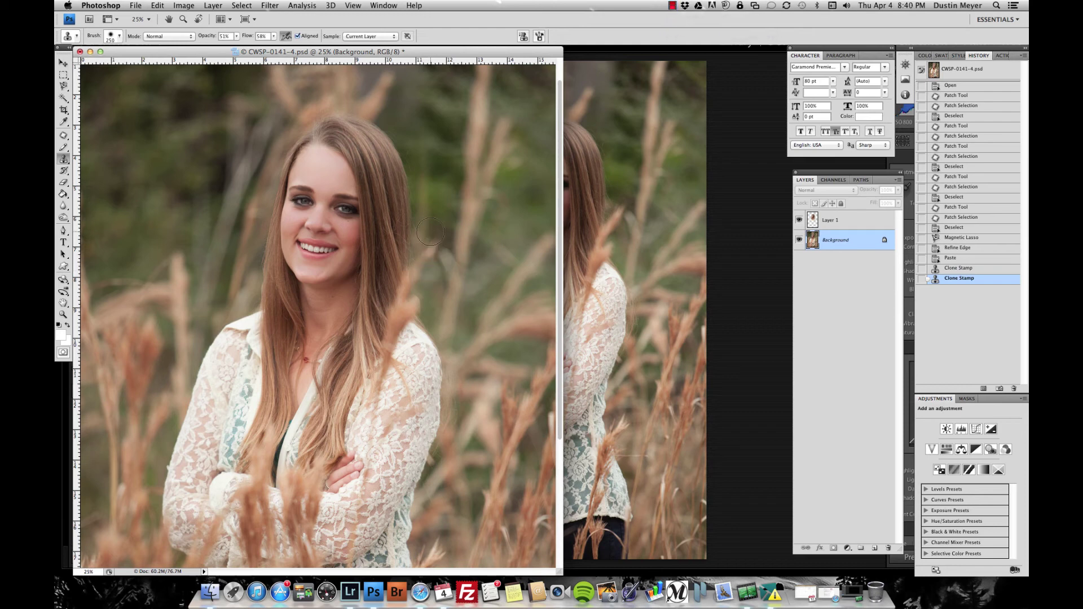
pyautogui.moveTo(422, 234); pyautogui.dragTo(392, 131)
pyautogui.moveTo(420, 235)
pyautogui.mouseDown()
pyautogui.moveTo(418, 276)
pyautogui.moveTo(454, 407)
pyautogui.moveTo(448, 427)
pyautogui.moveTo(451, 381)
pyautogui.moveTo(435, 477)
pyautogui.moveTo(455, 369)
pyautogui.moveTo(454, 440)
pyautogui.moveTo(468, 431)
pyautogui.mouseUp()
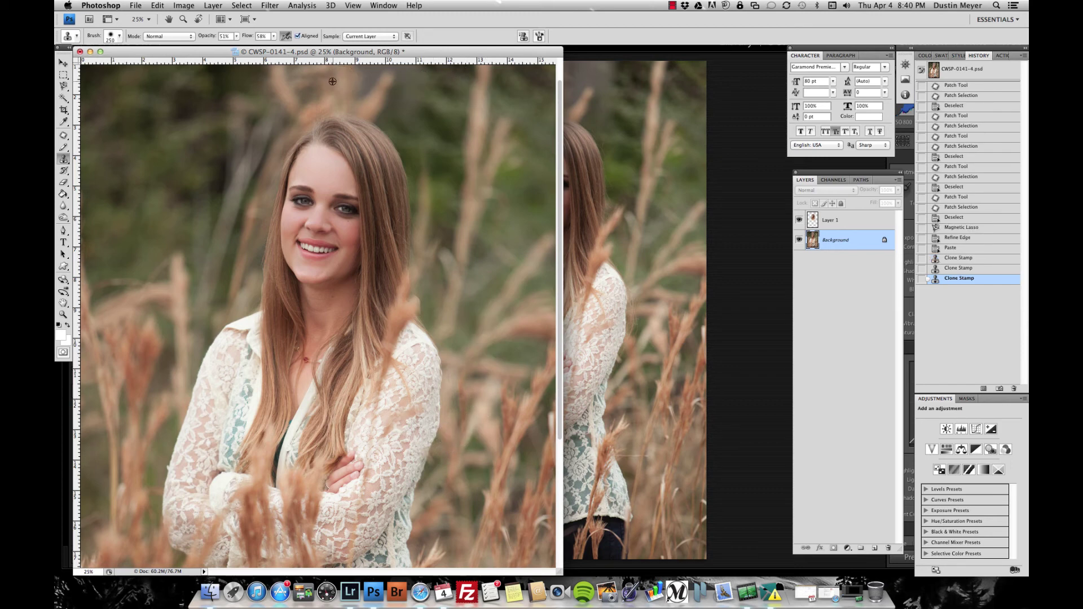
pyautogui.moveTo(316, 108); pyautogui.dragTo(373, 117)
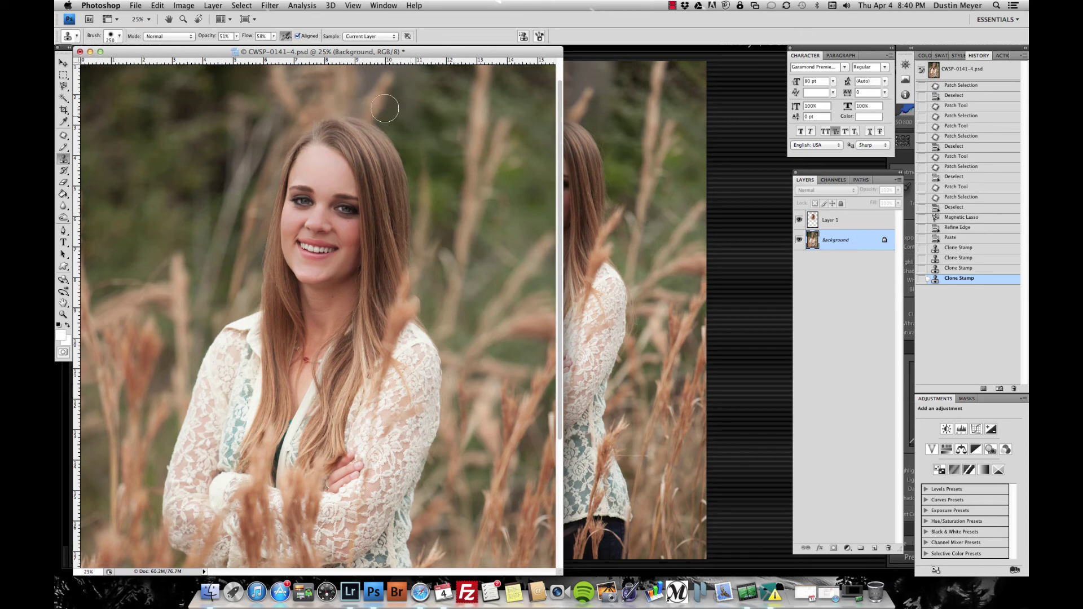
pyautogui.moveTo(308, 107)
pyautogui.mouseDown()
pyautogui.moveTo(297, 116)
pyautogui.moveTo(414, 116)
pyautogui.moveTo(329, 106)
pyautogui.moveTo(386, 110)
pyautogui.mouseUp()
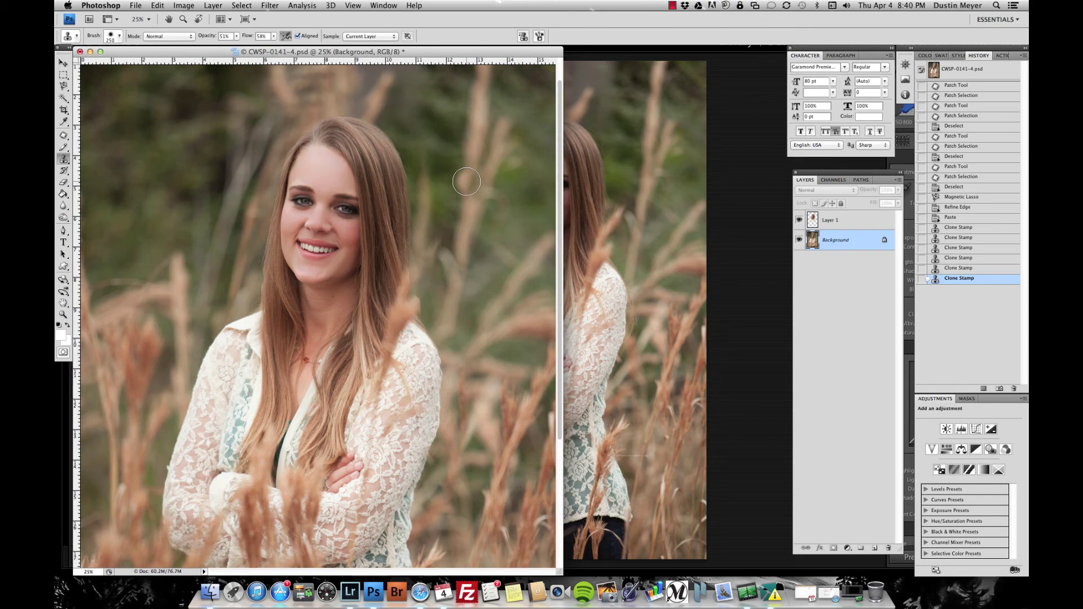
pyautogui.press('super+minus')
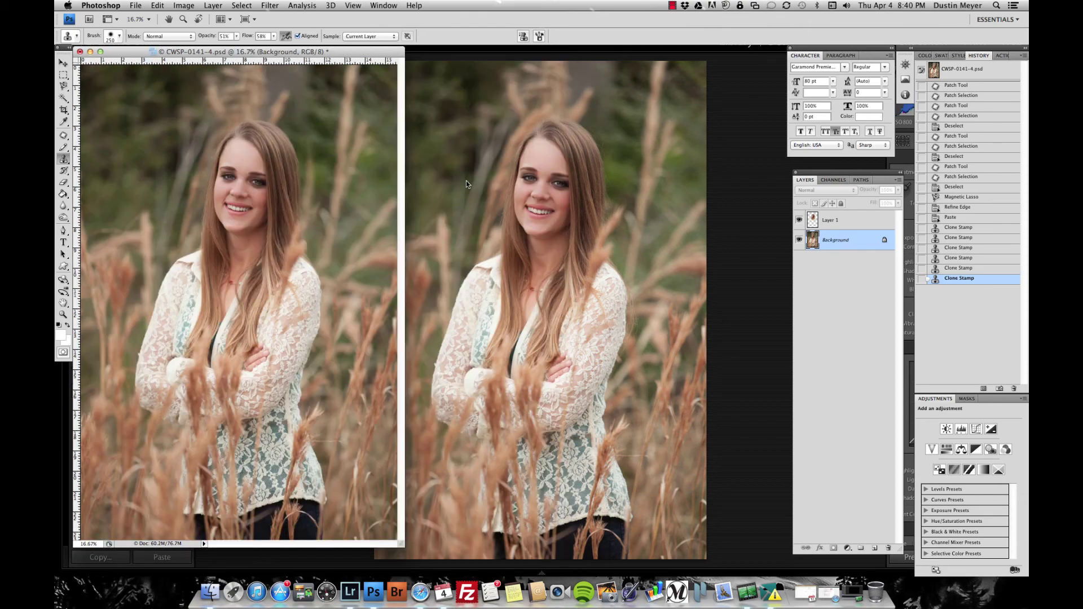
# - Use the History Brush at 46% opacity and 49% flow to restore grass near her shoulder and hair
pyautogui.press('super+plus')
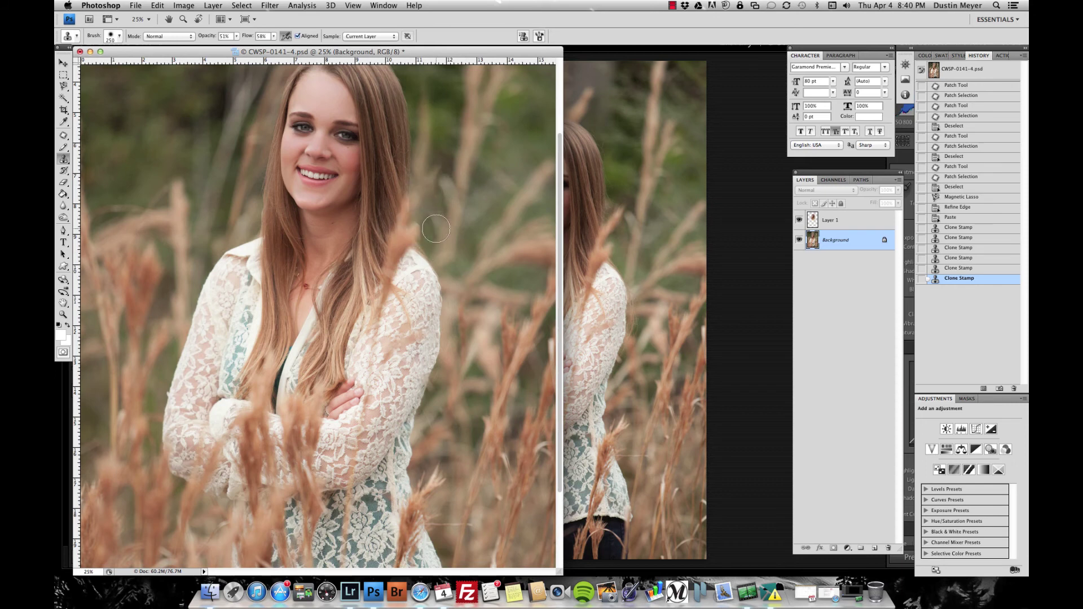
pyautogui.click(64, 171)
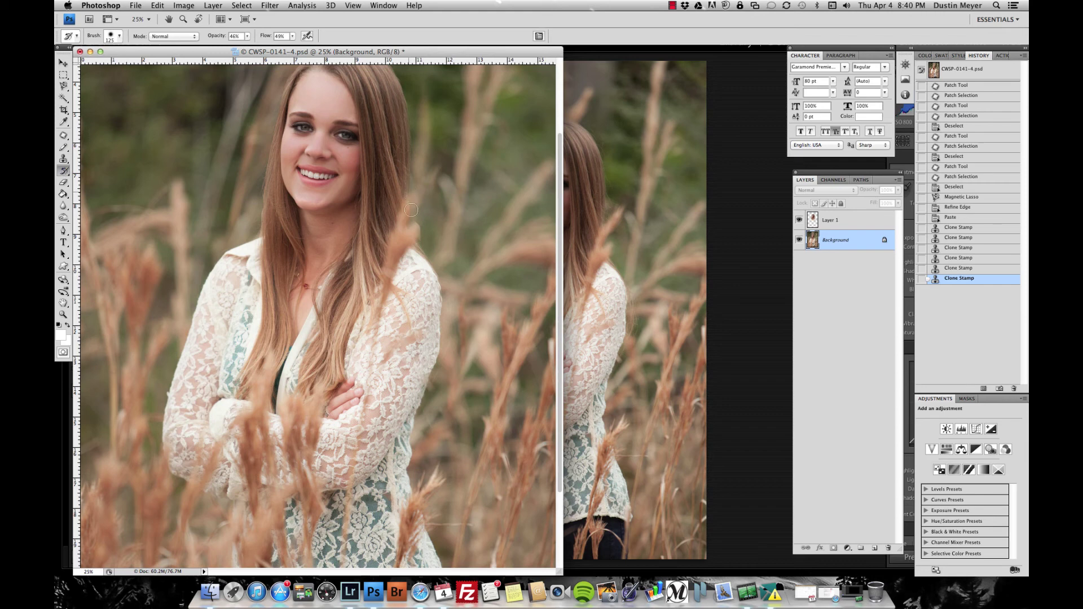
pyautogui.moveTo(411, 210); pyautogui.dragTo(421, 239)
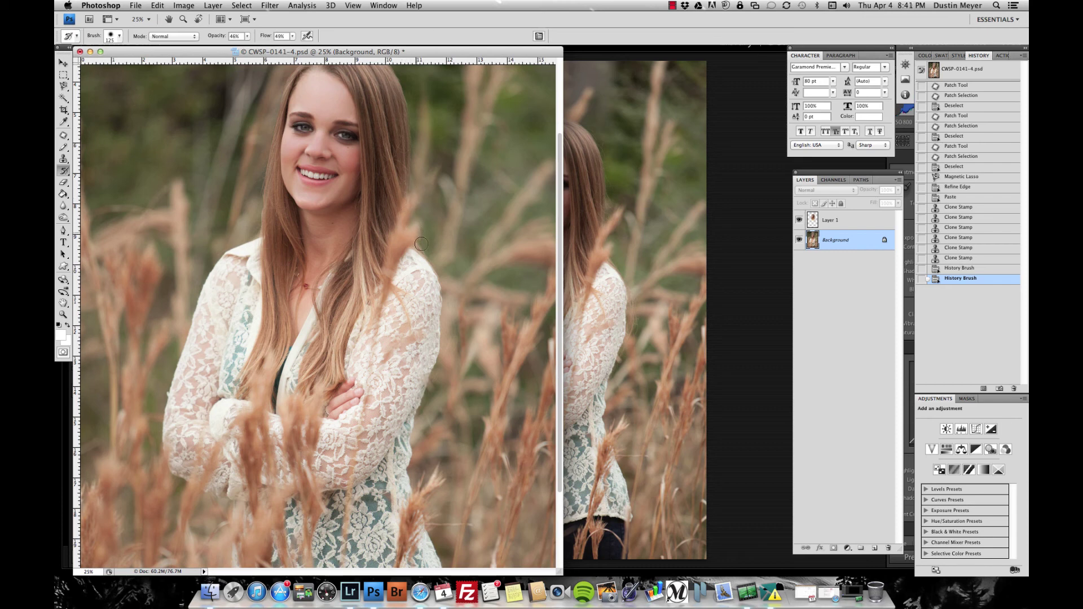
pyautogui.moveTo(422, 244)
pyautogui.mouseDown()
pyautogui.moveTo(413, 239)
pyautogui.moveTo(426, 227)
pyautogui.mouseUp()
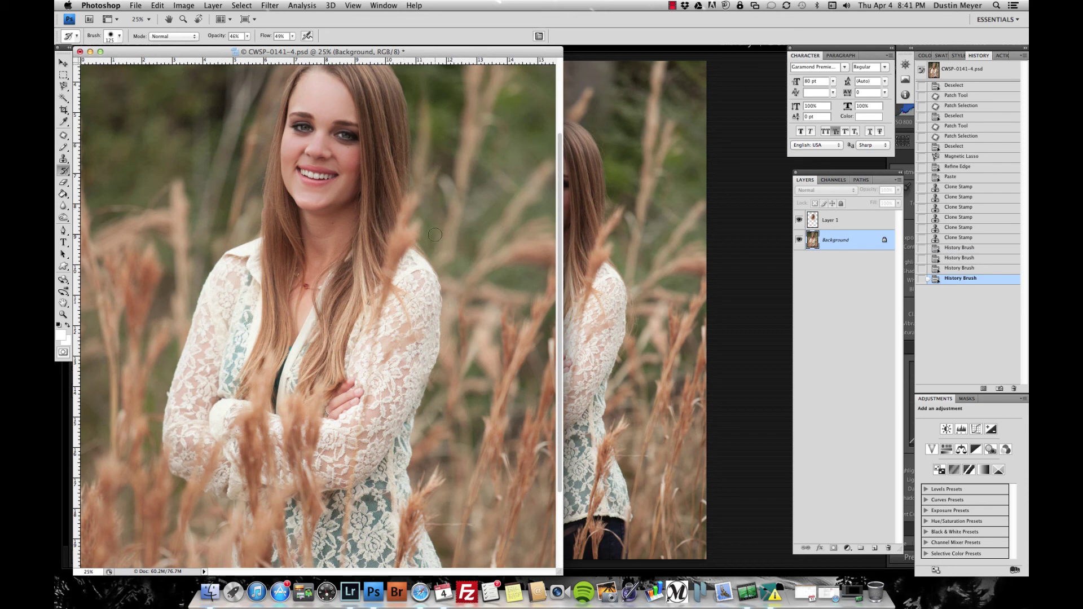
pyautogui.click(266, 190)
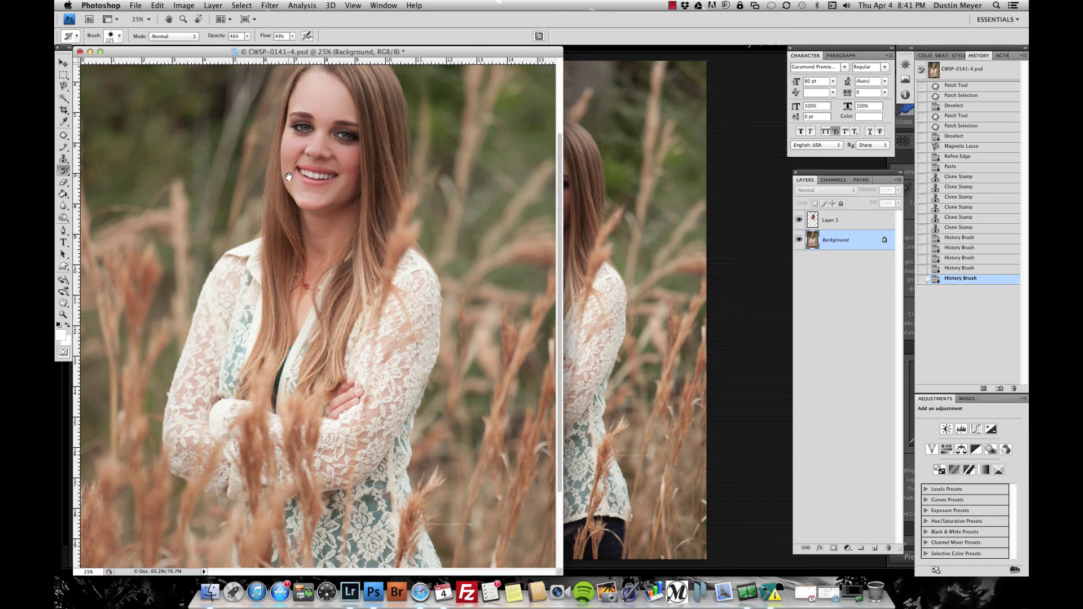
pyautogui.scroll(3, 282, 208)
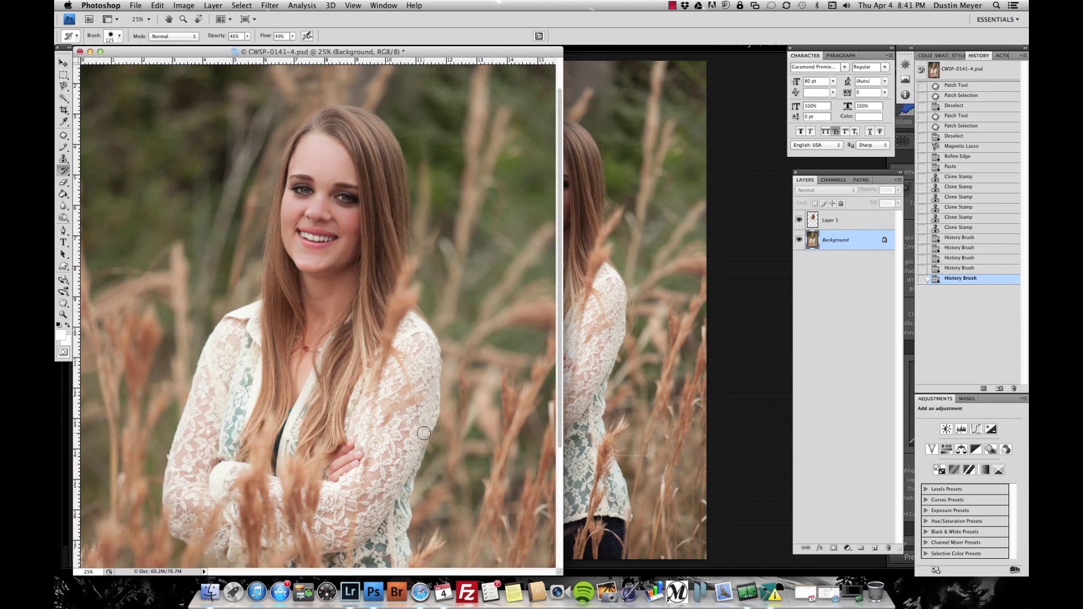
pyautogui.moveTo(427, 425); pyautogui.dragTo(427, 437)
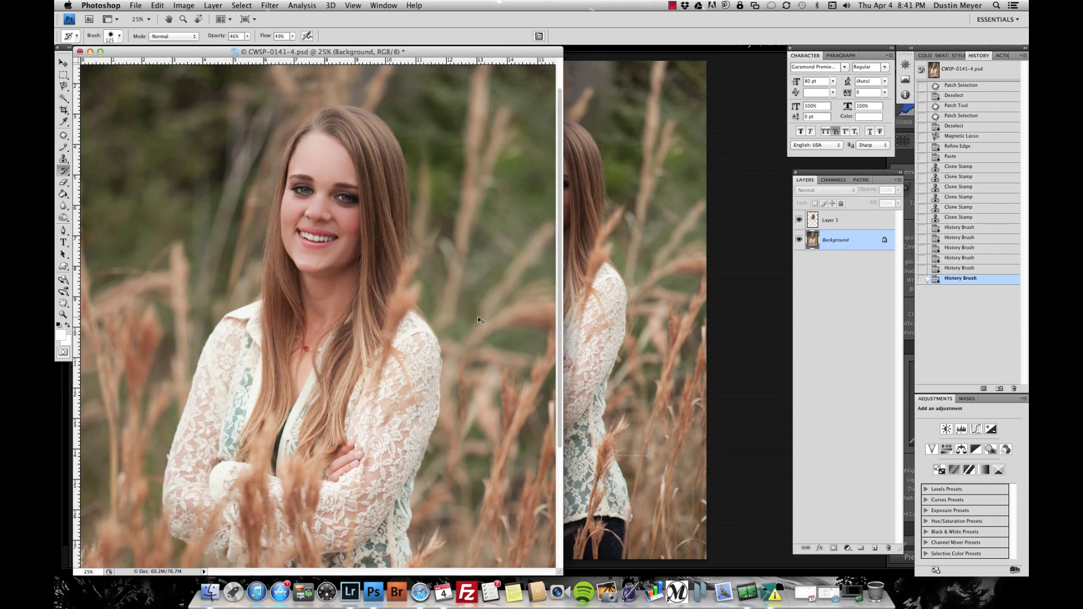
pyautogui.press('super+minus')
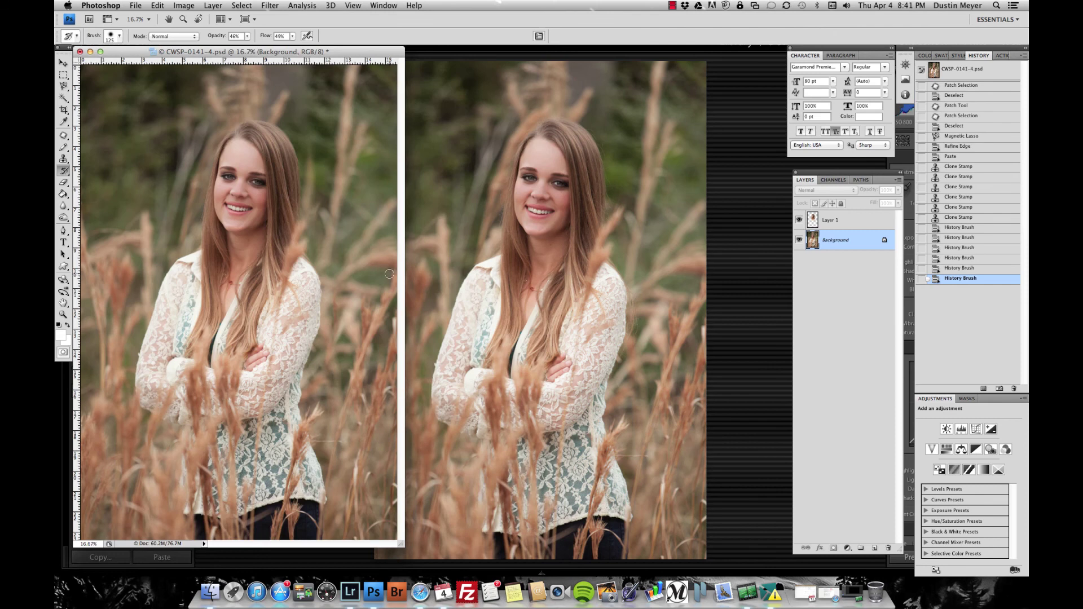
# - Close CWSP-0141-4.psd, saving the changes
pyautogui.press('super+w')
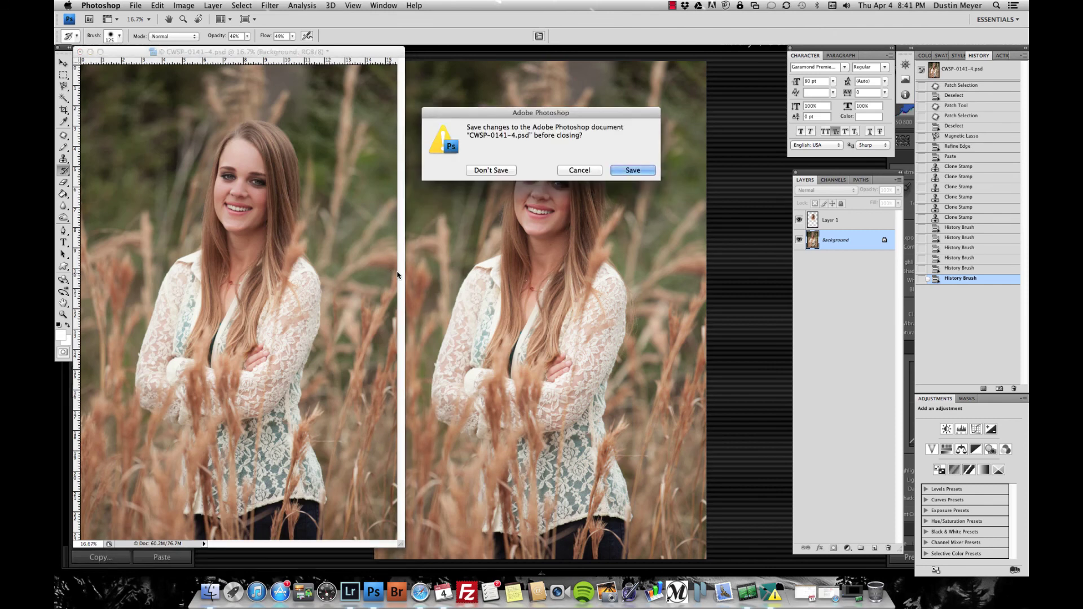
pyautogui.click(621, 171)
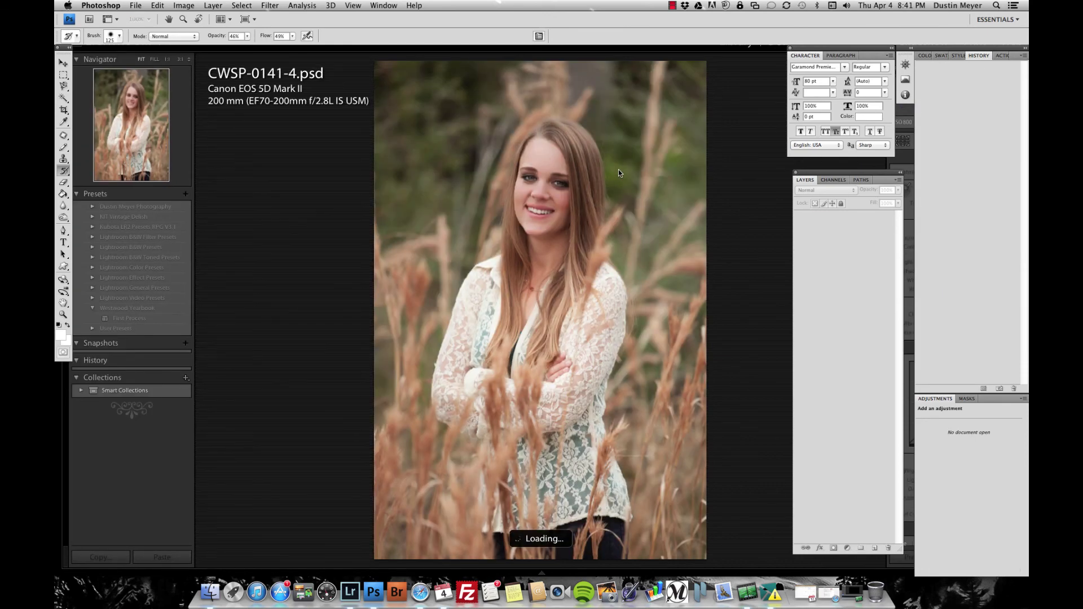
pyautogui.click(345, 141)
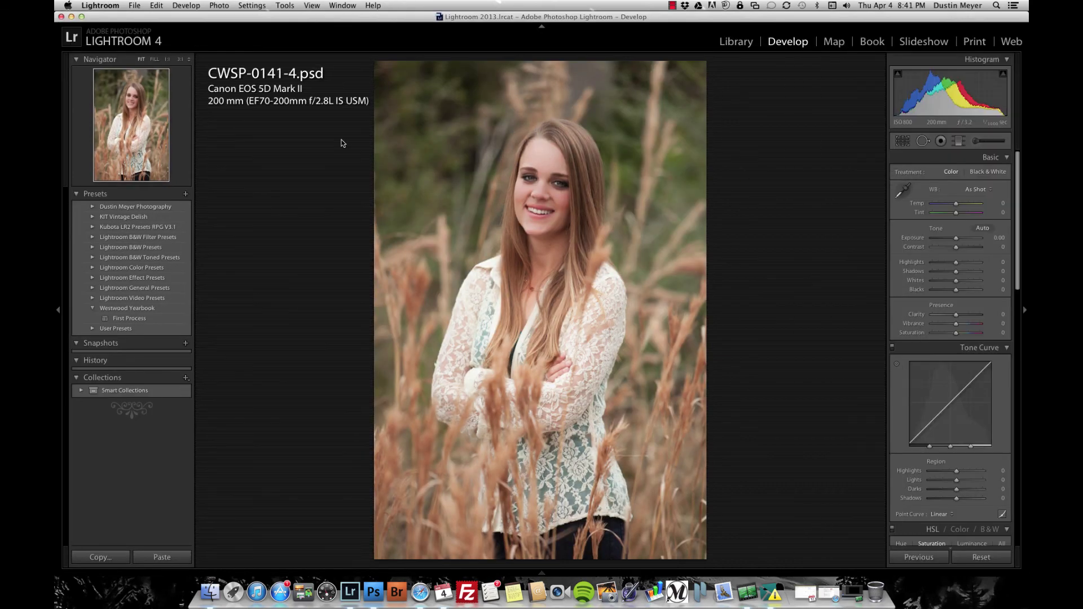
pyautogui.moveTo(550, 572)
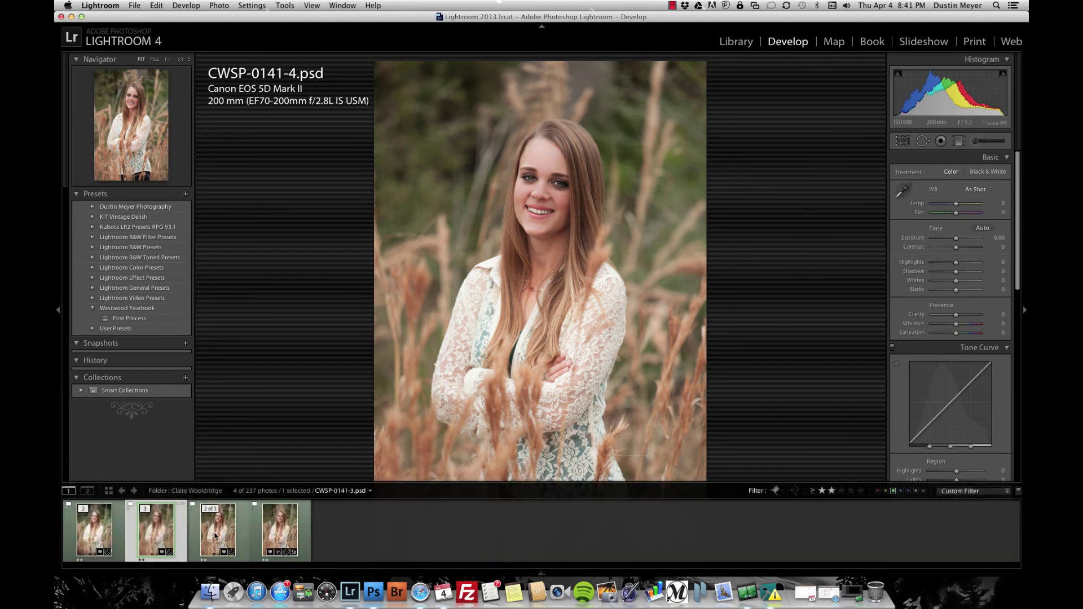
pyautogui.click(276, 533)
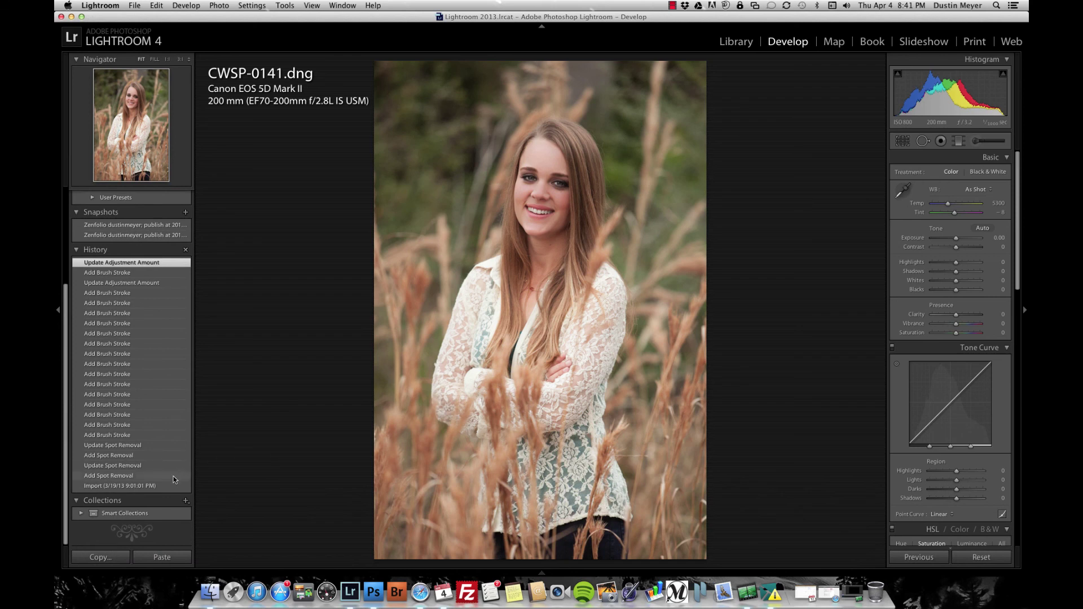
pyautogui.click(170, 477)
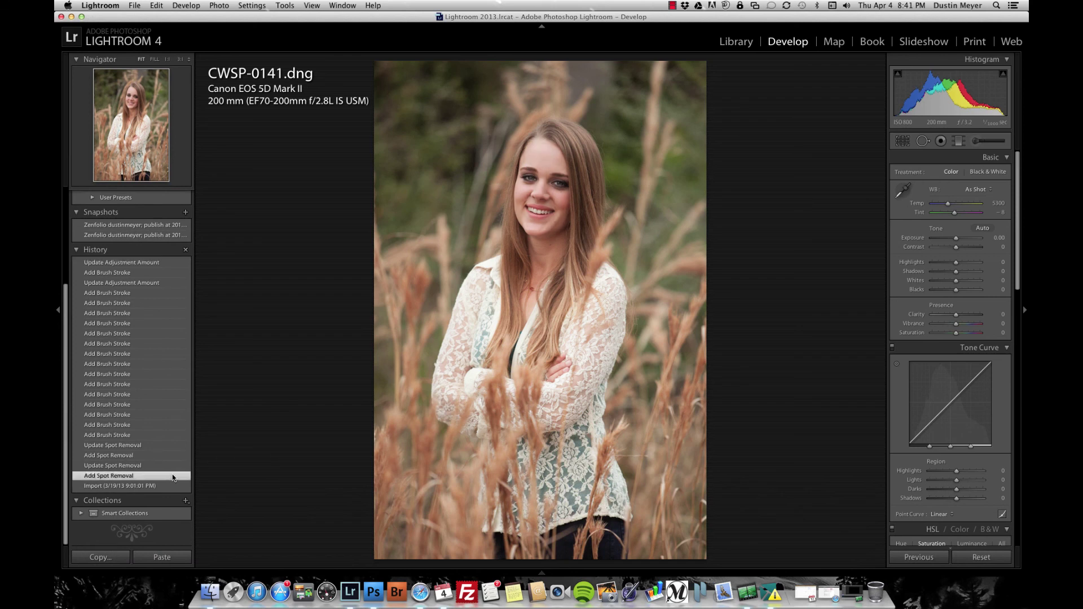
pyautogui.moveTo(536, 575)
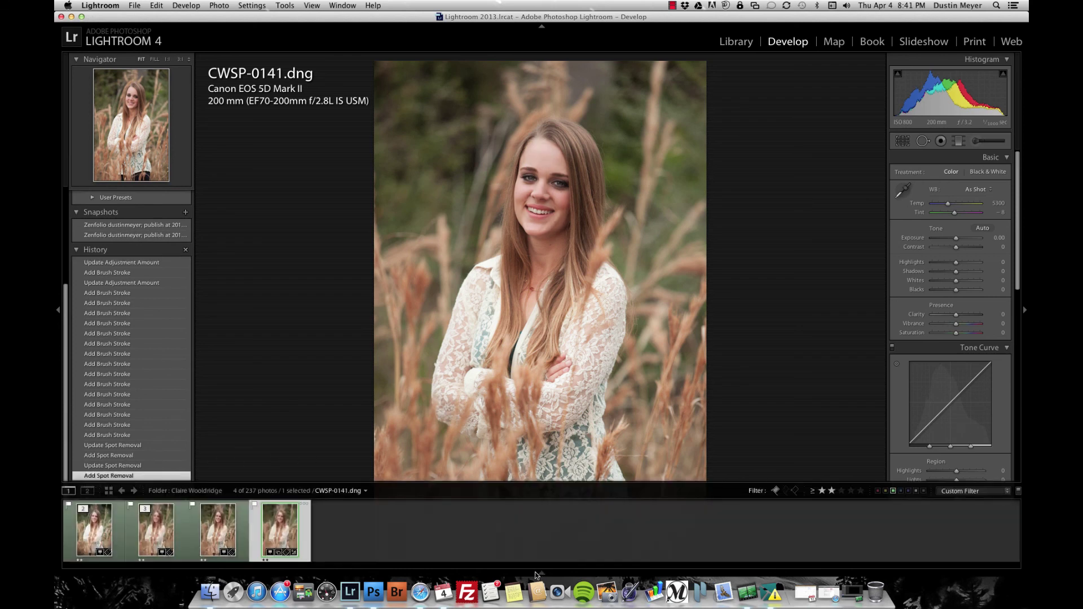
pyautogui.click(166, 532)
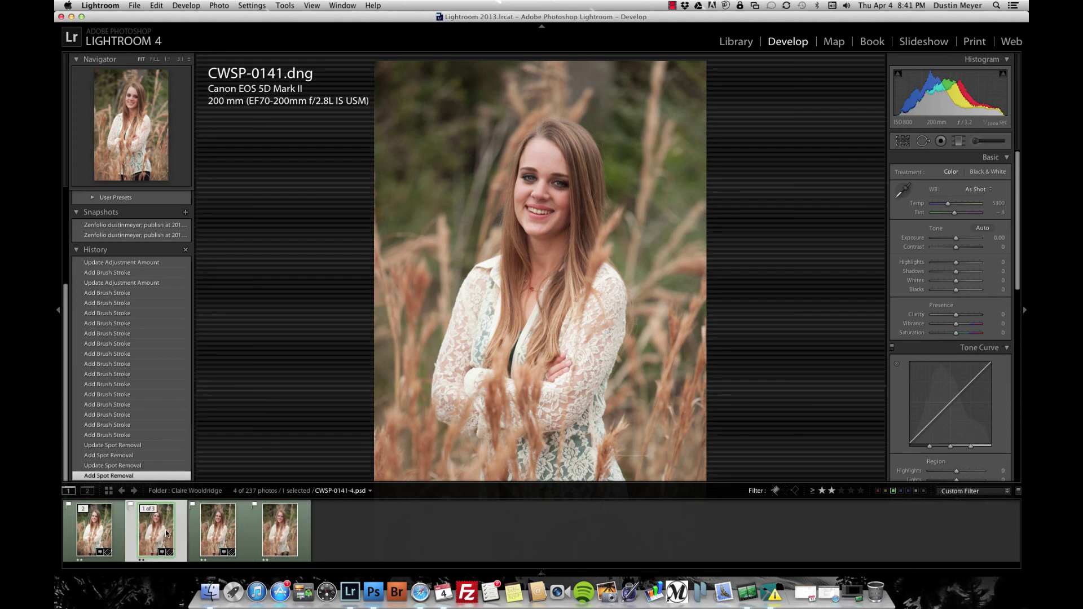